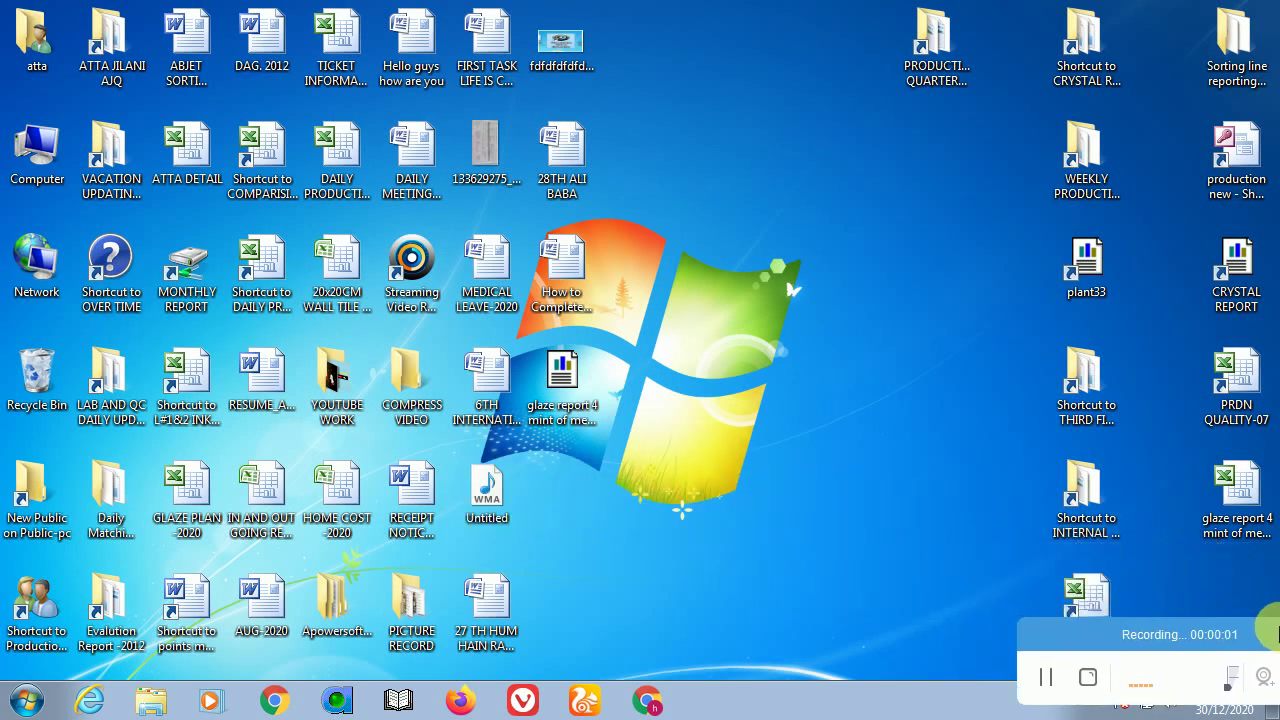
- Open the 6TH INTERNATION LOVE DAY document from the desktop, closing a mistakenly opened file
left_click(1120, 634)
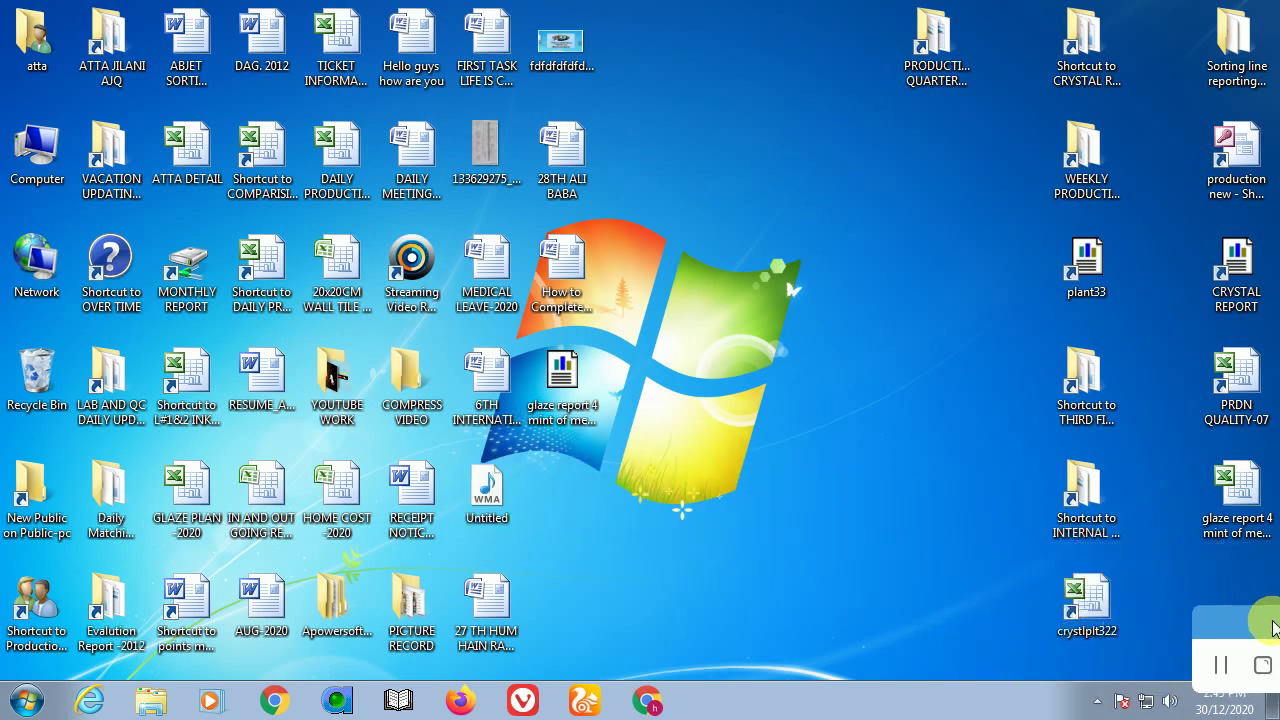
left_click(1074, 608)
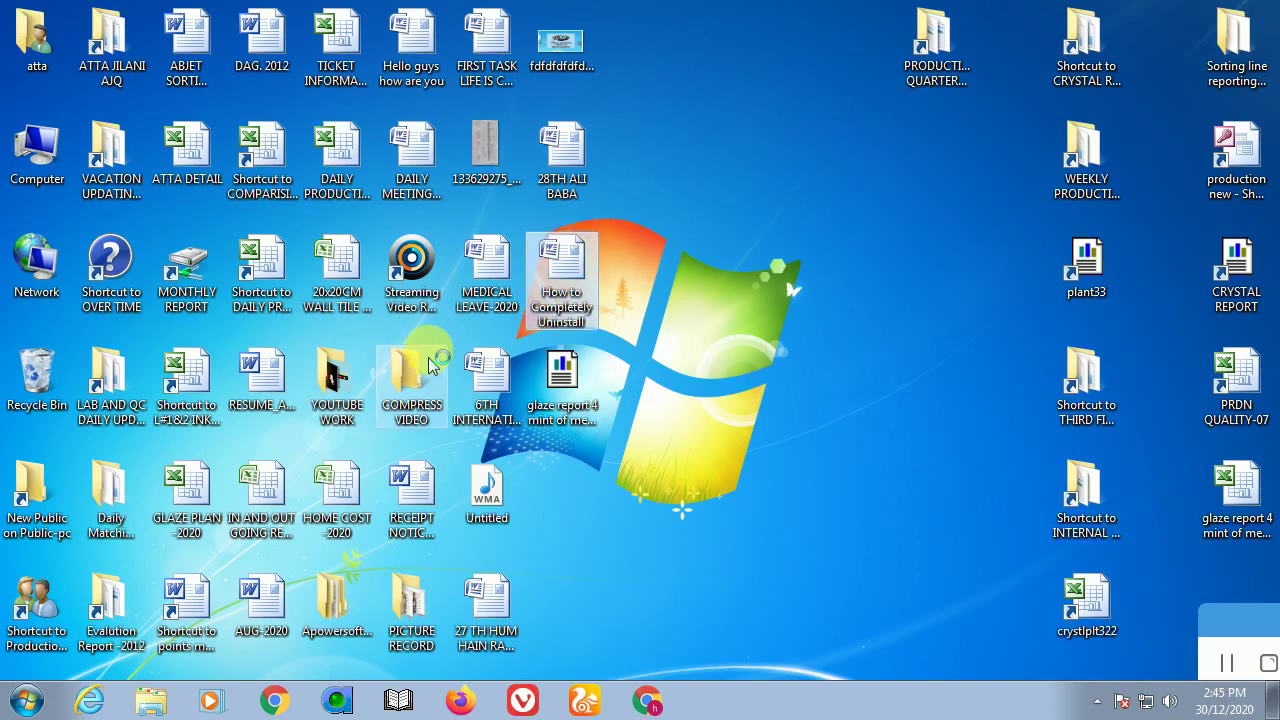
double_click(420, 385)
scroll(165, 443, "down", 3)
scroll(185, 430, "down", 8)
scroll(191, 423, "down", 5)
scroll(191, 423, "down", 5)
scroll(530, 390, "down", 5)
left_click(1261, 11)
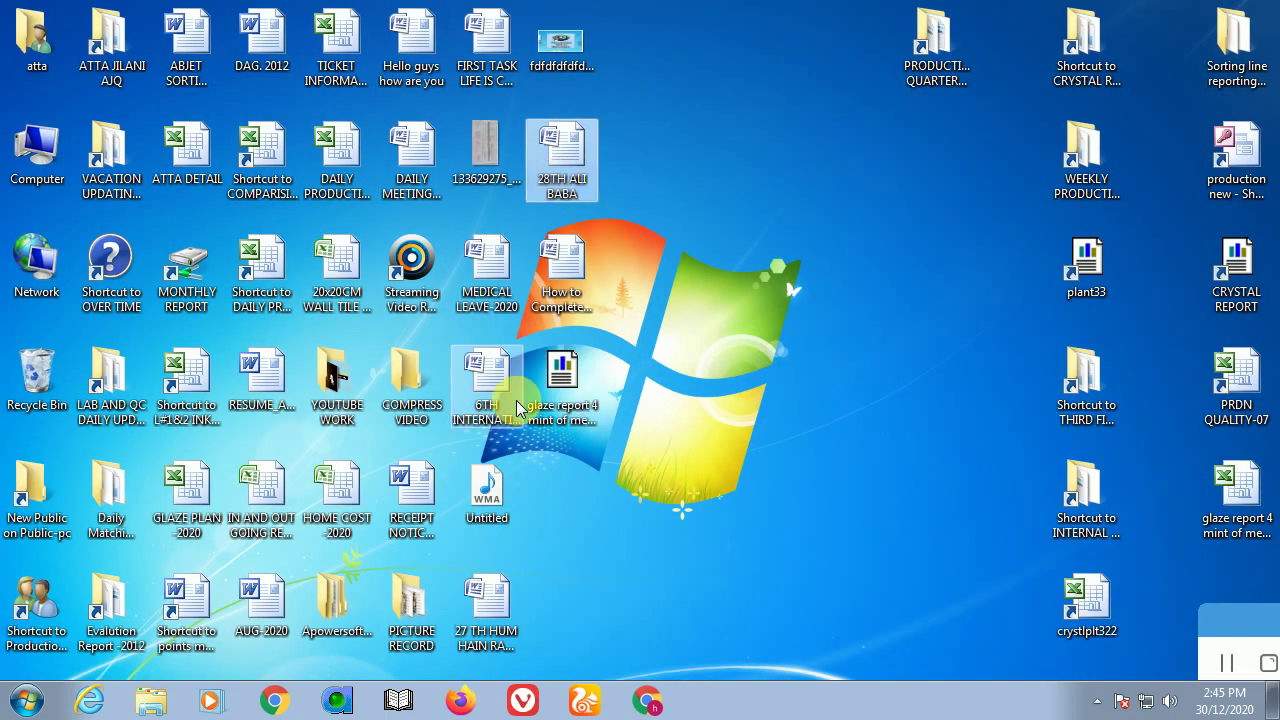
double_click(487, 390)
- Select all the list text and set its highlight colour to No Color
key("ctrl+a")
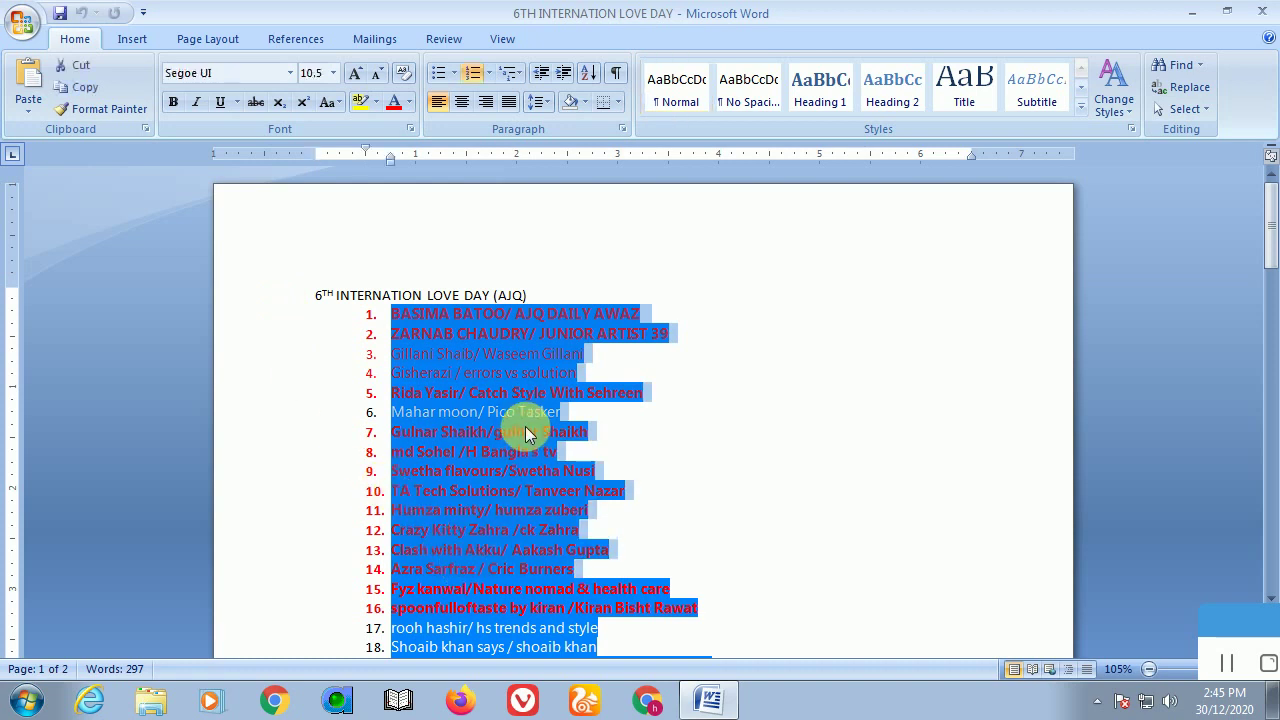
mouse_move(314, 295)
left_mouse_down()
mouse_move(628, 584)
mouse_move(600, 558)
left_mouse_up()
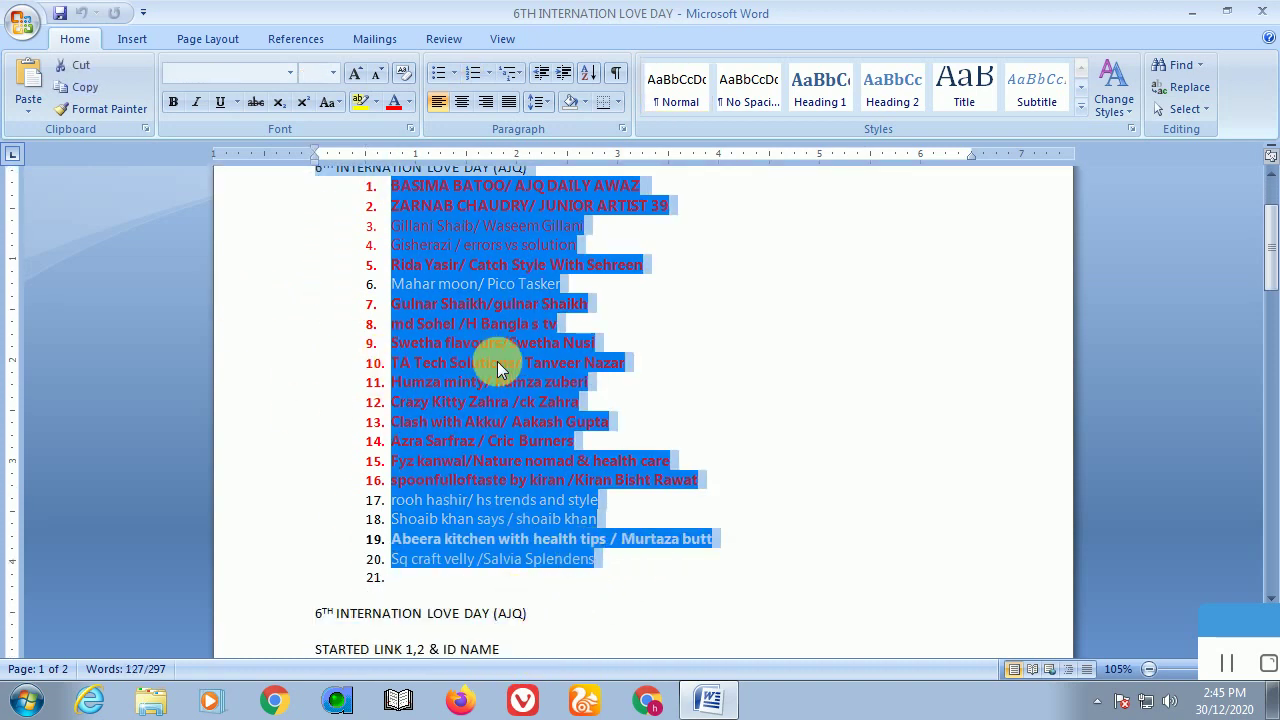
left_click(378, 102)
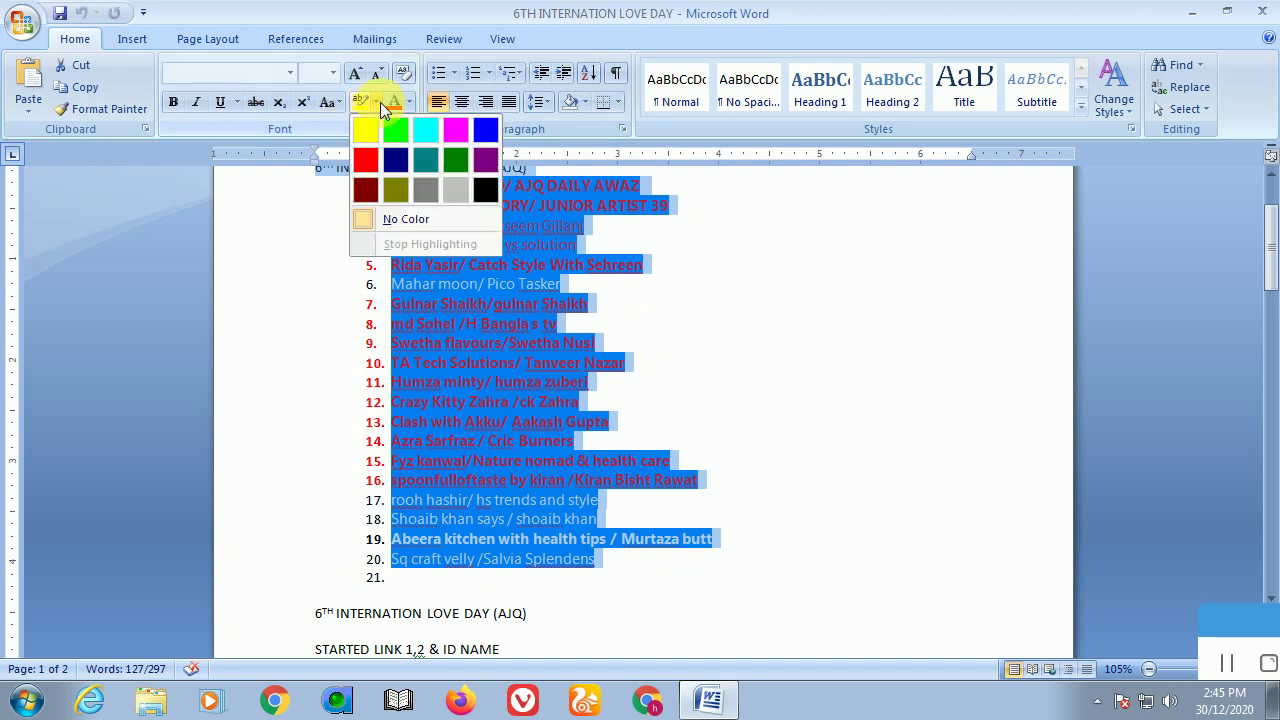
left_click(406, 219)
scroll(520, 370, "up", 3)
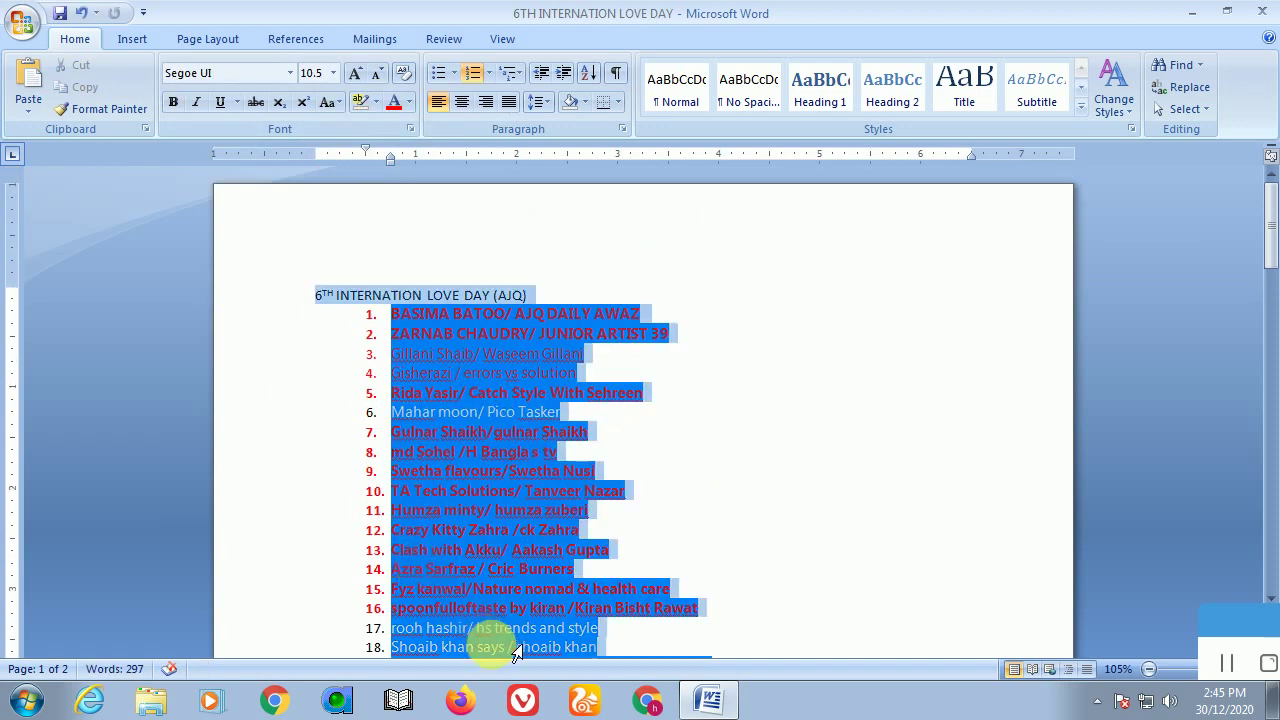
scroll(520, 600, "down", 2)
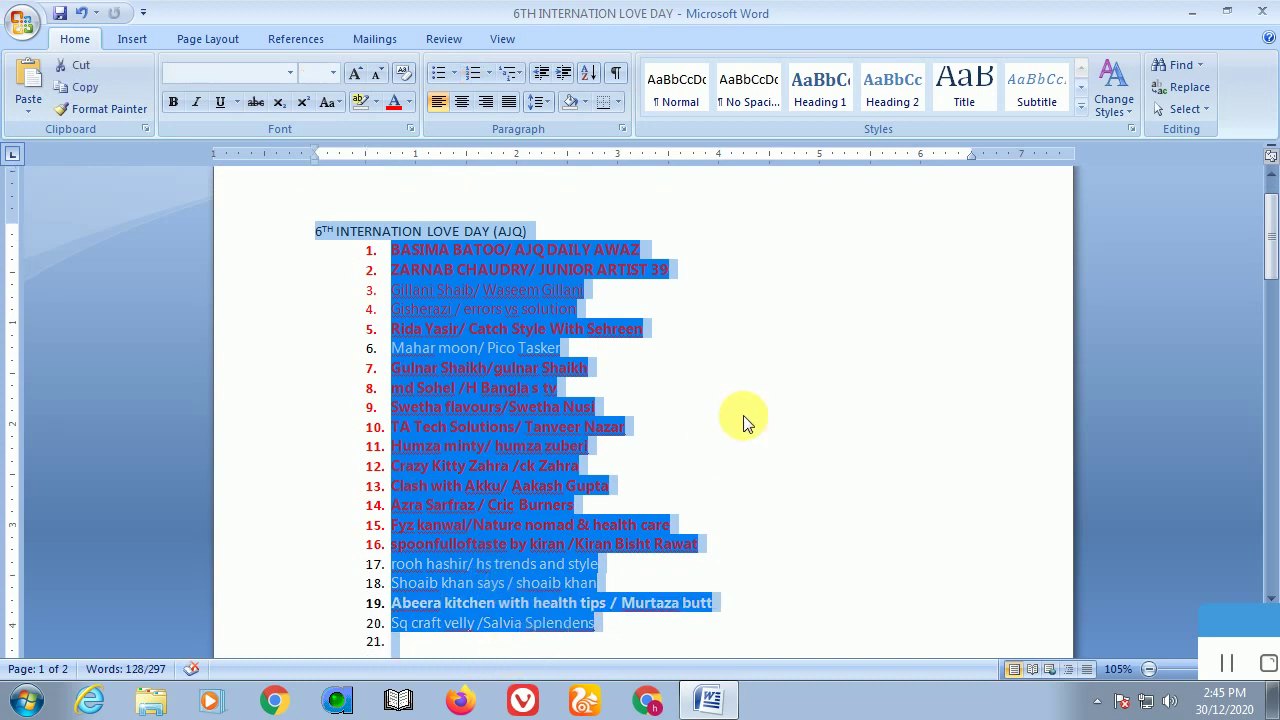
scroll(660, 290, "up", 2)
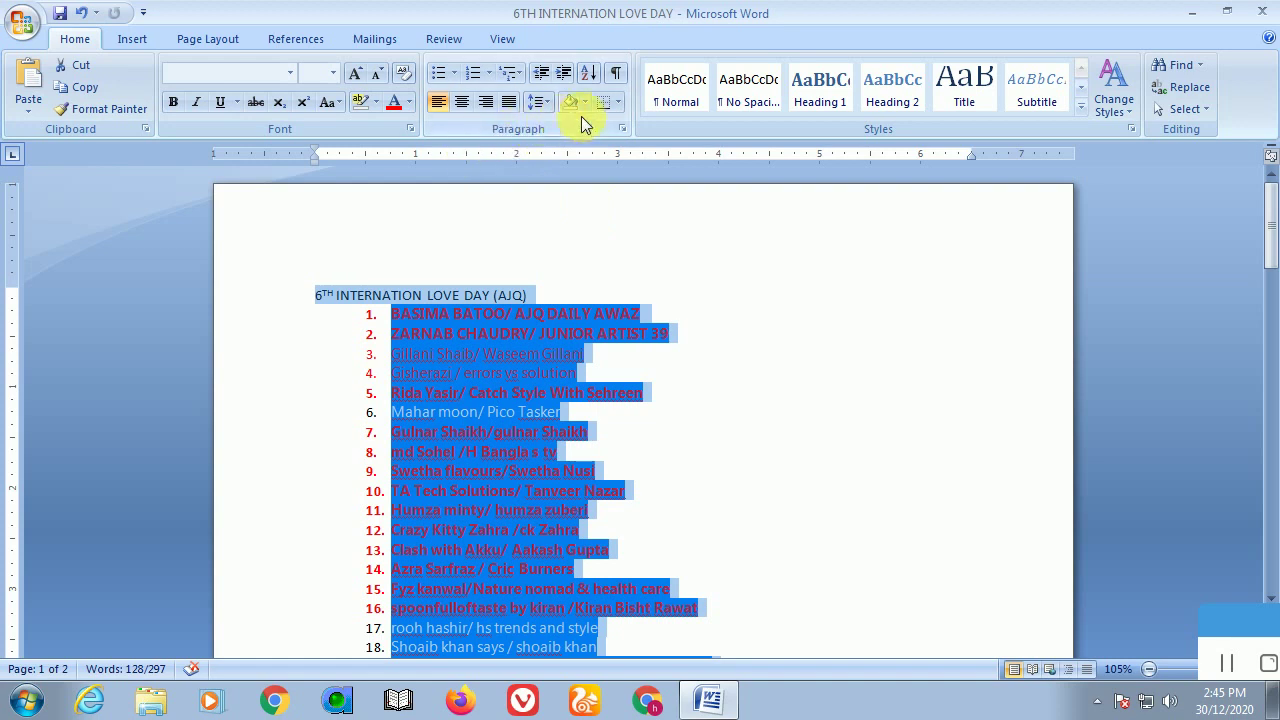
- In Borders and Shading, keep the paragraph shading fill at No Color
left_click(618, 104)
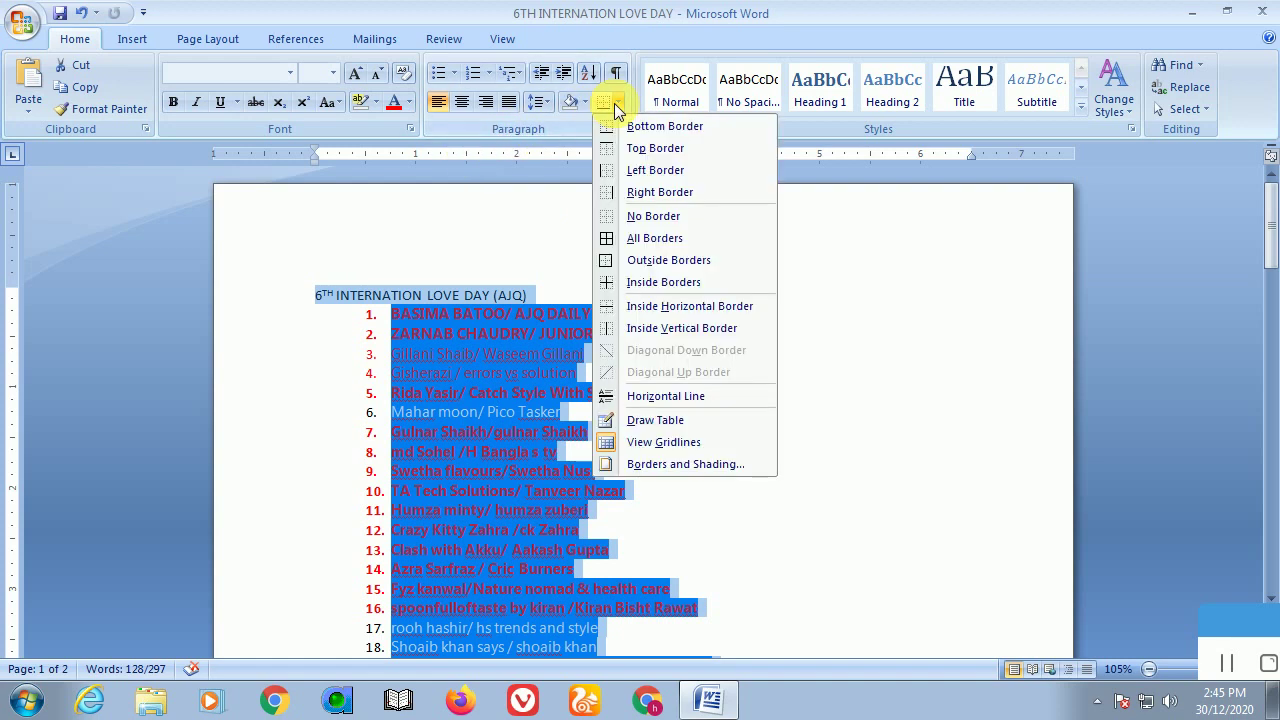
left_click(722, 466)
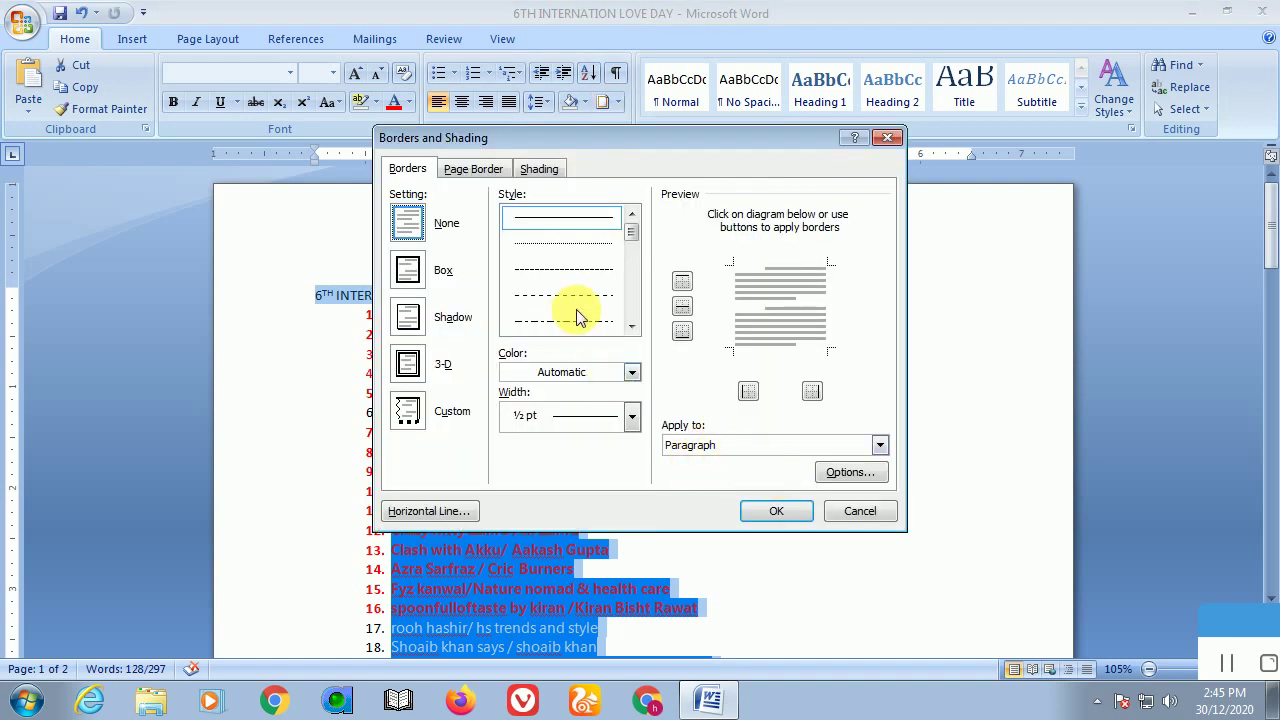
left_click(472, 169)
left_click(539, 169)
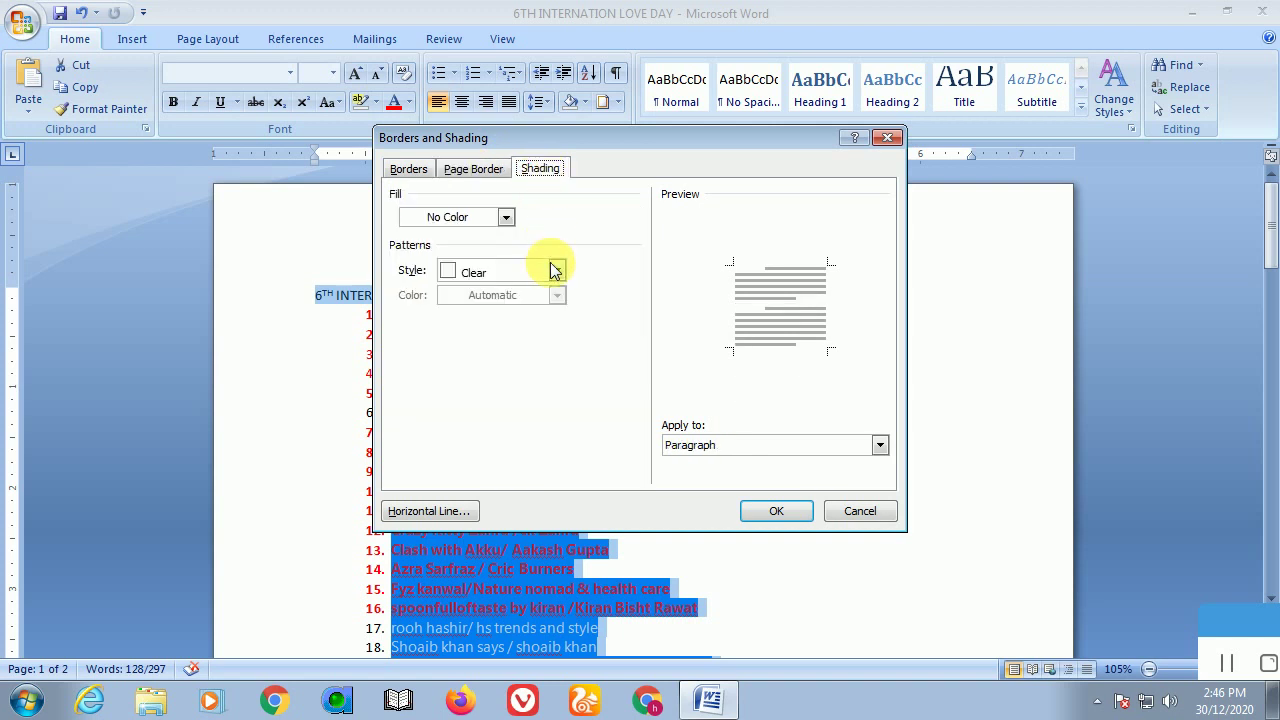
left_click(490, 216)
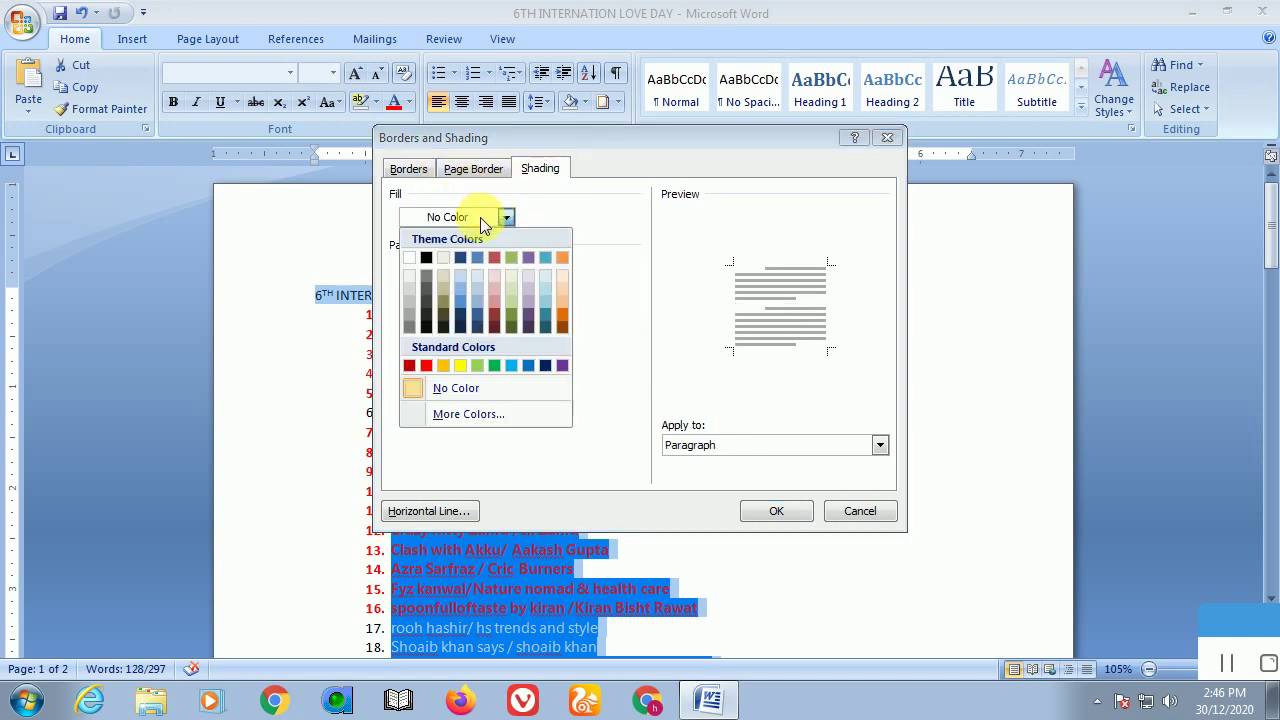
left_click(456, 388)
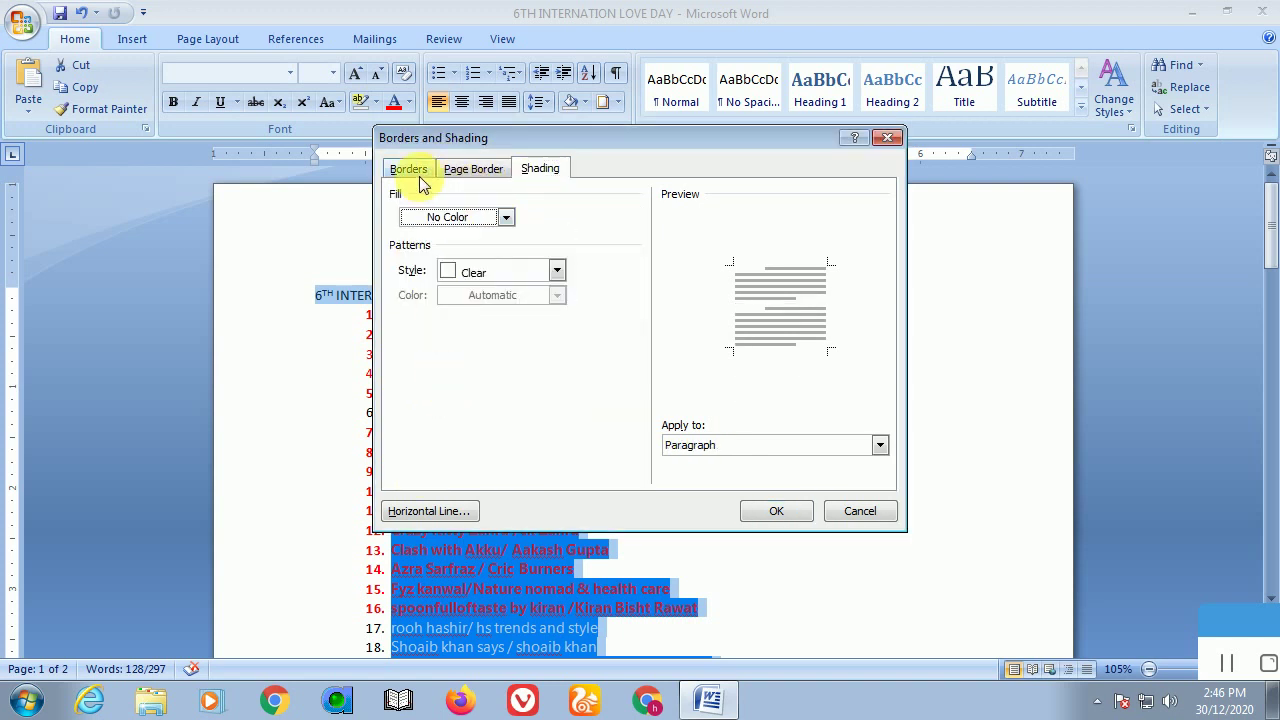
- Set the paragraph border colour to white and apply the settings
left_click(408, 168)
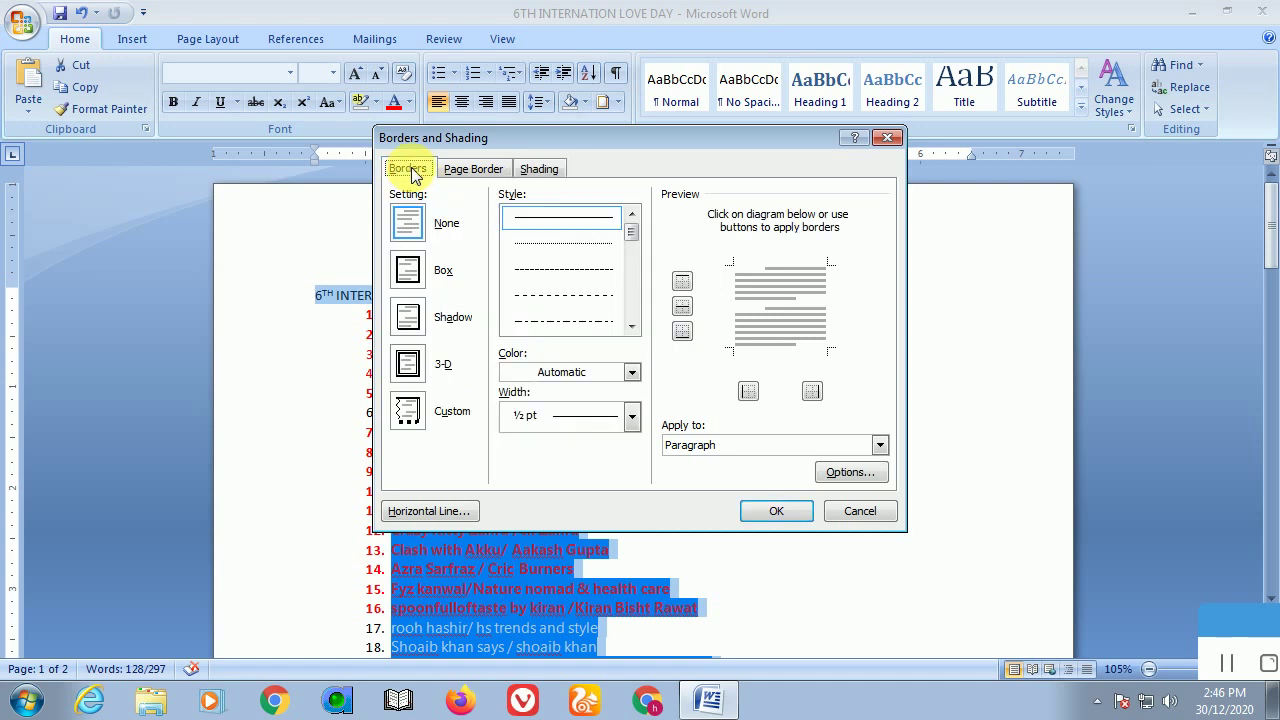
left_click(631, 373)
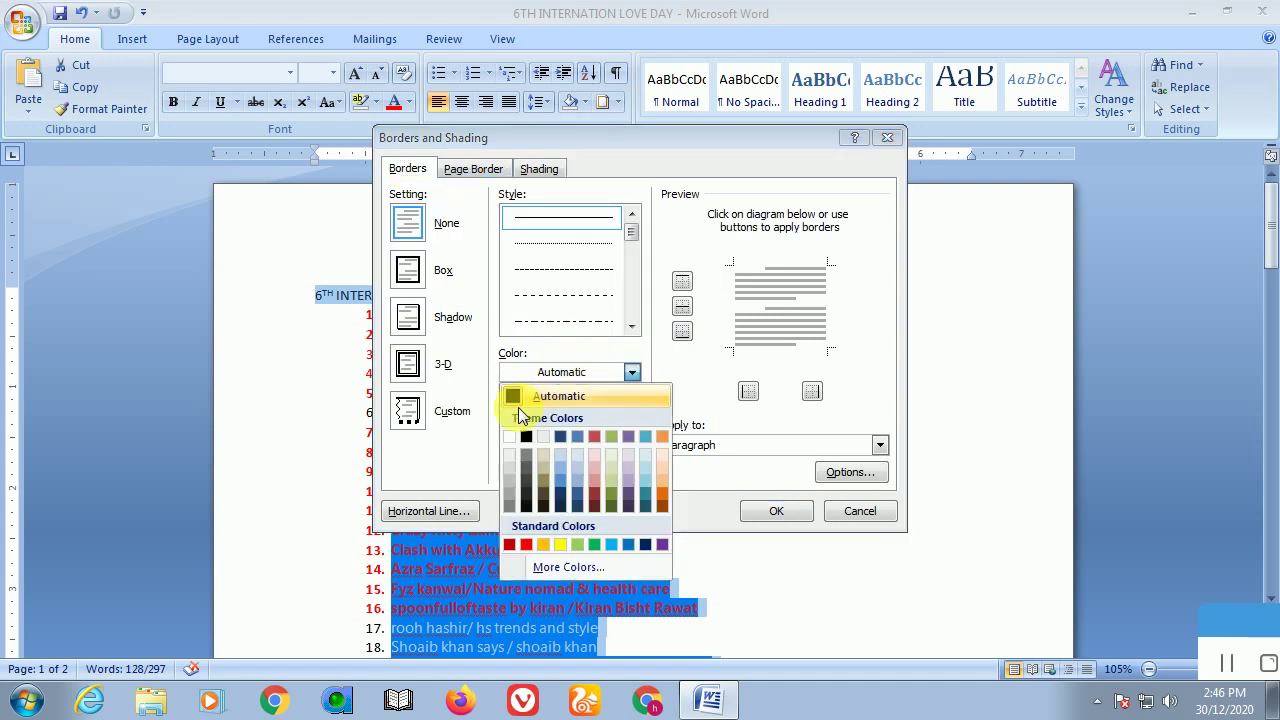
left_click(530, 568)
left_click(748, 210)
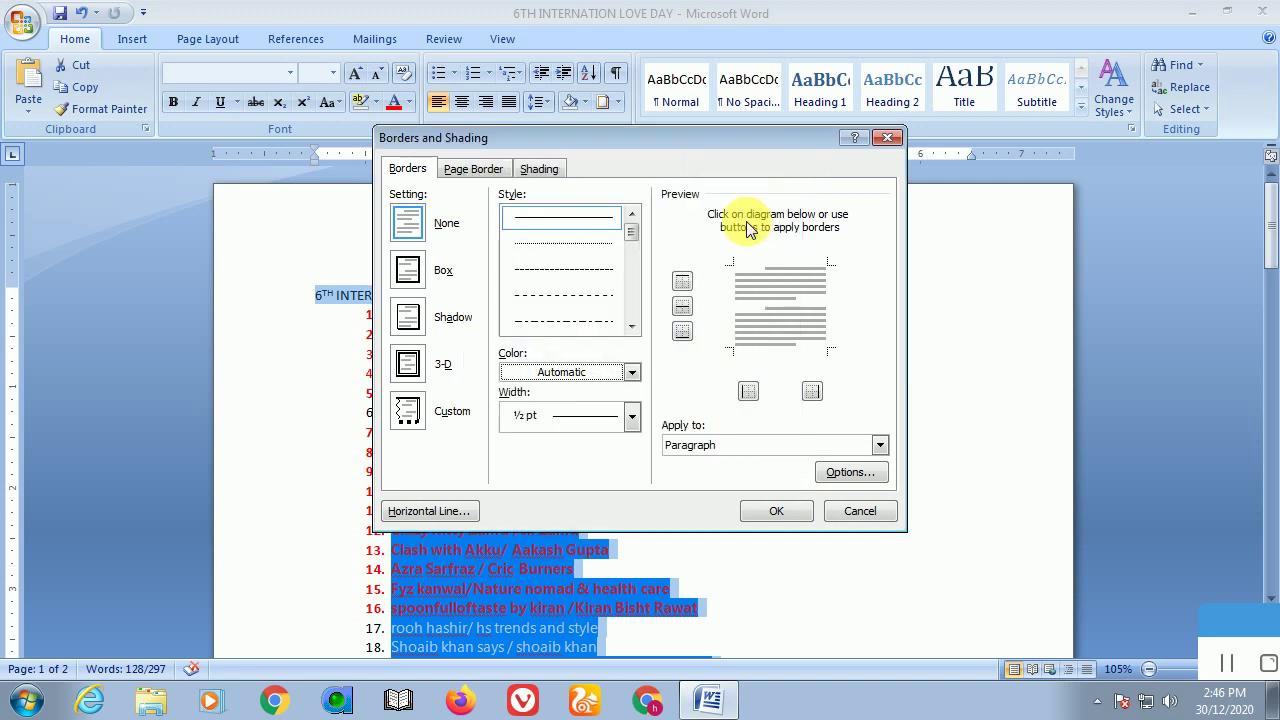
left_click(631, 373)
left_click(524, 443)
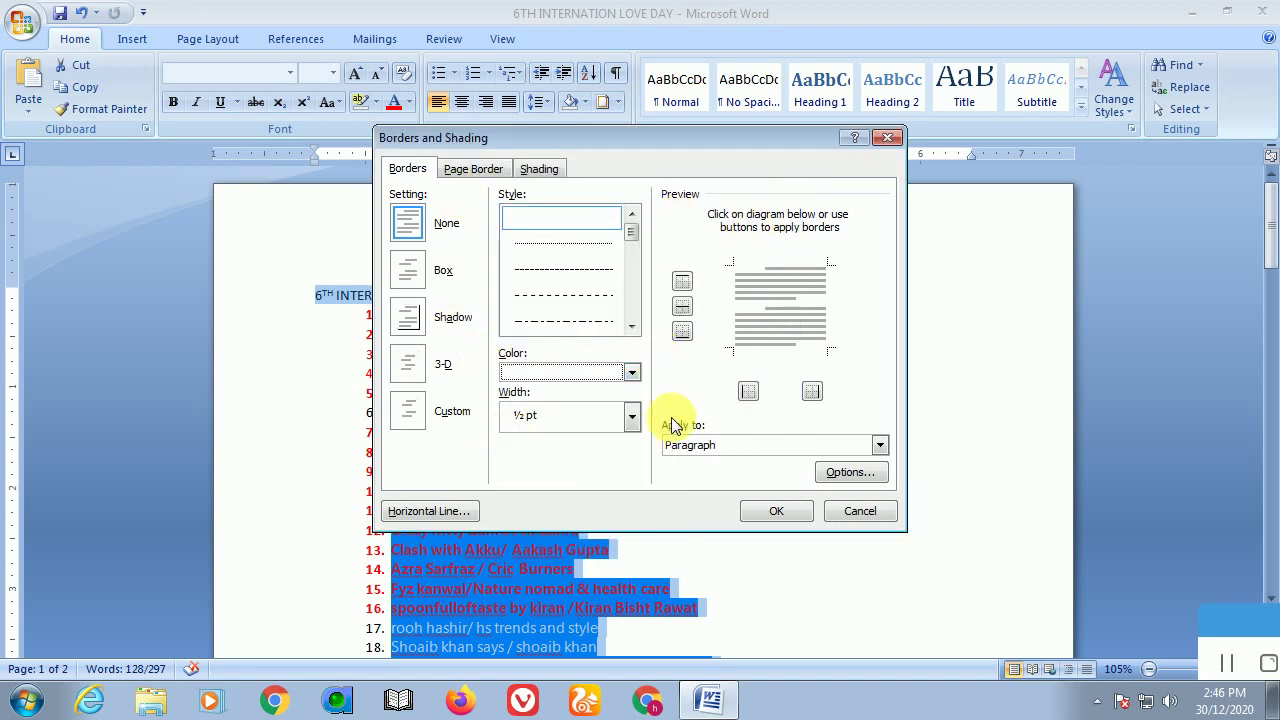
left_click(776, 511)
scroll(550, 470, "up", 1)
scroll(522, 600, "down", 1)
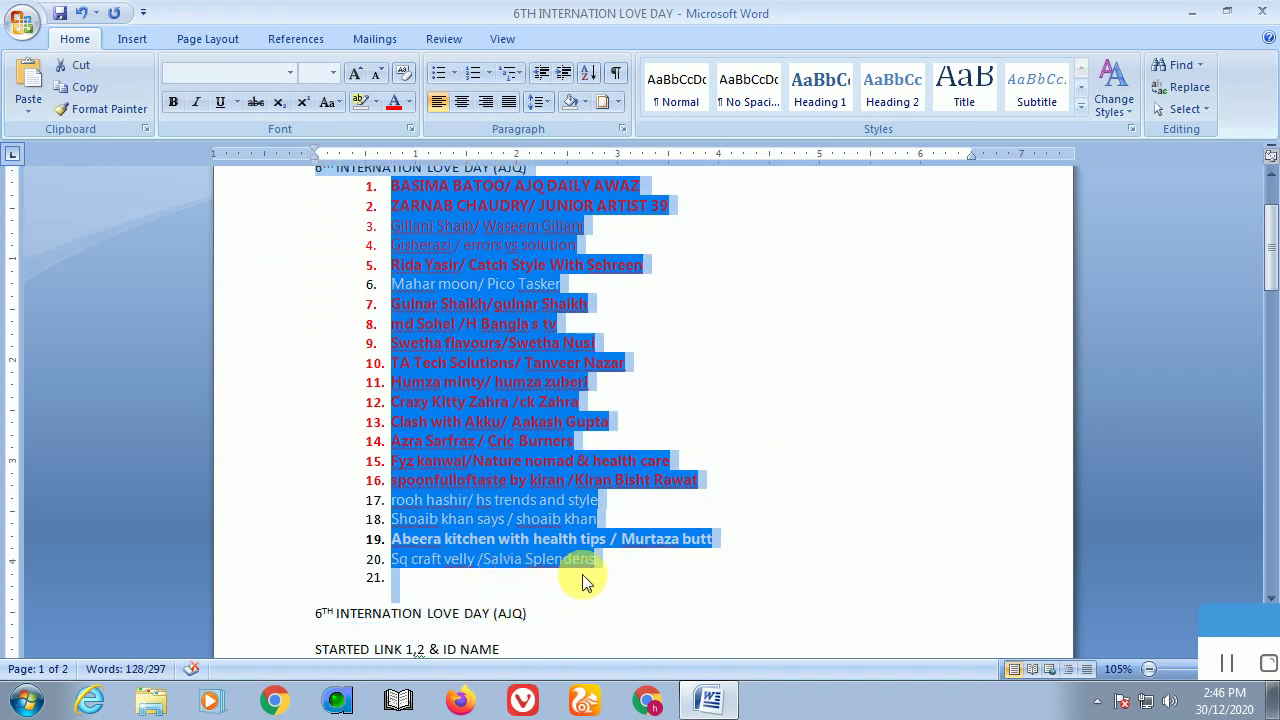
scroll(582, 574, "up", 2)
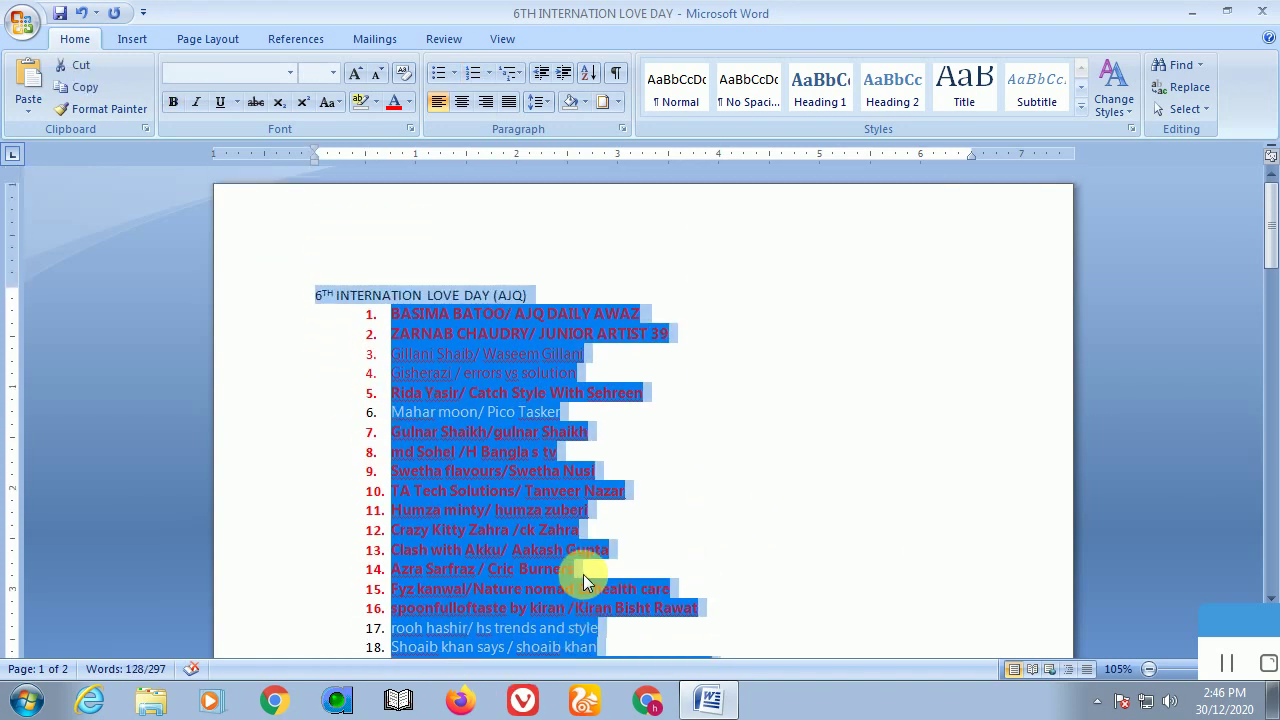
left_click(286, 340)
left_click_drag(279, 300, 572, 640)
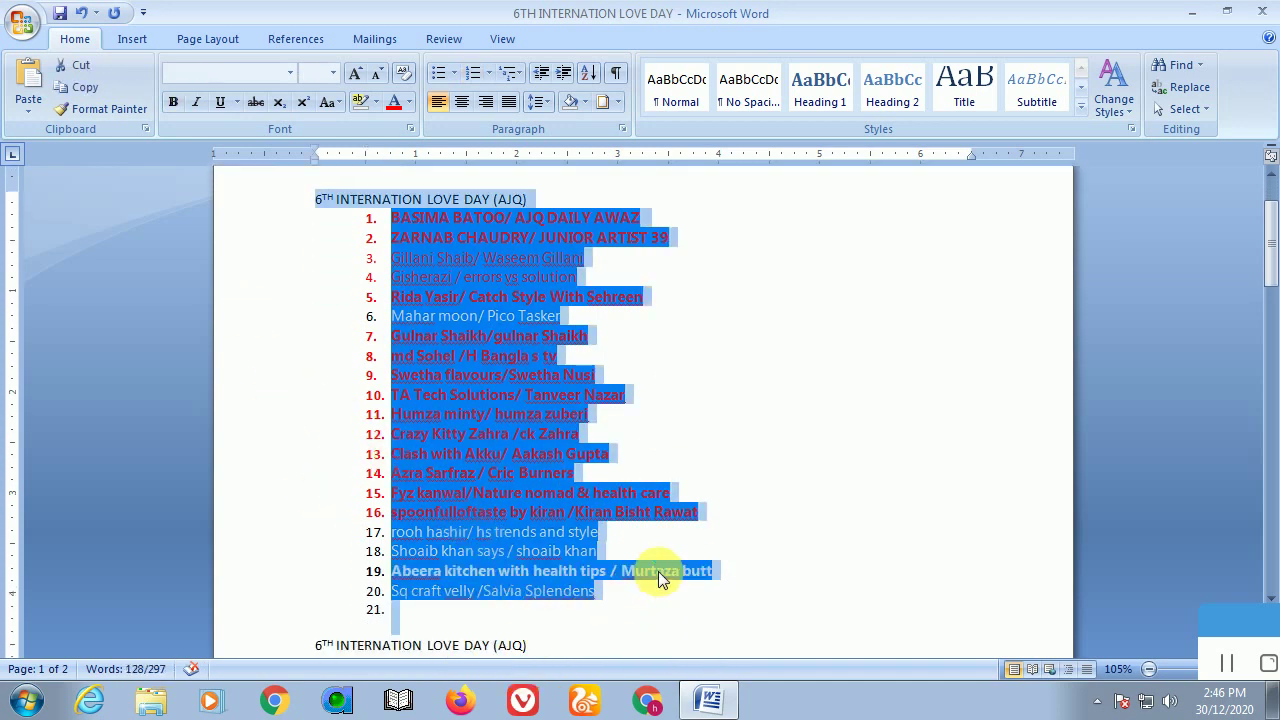
left_click(600, 520, "shift")
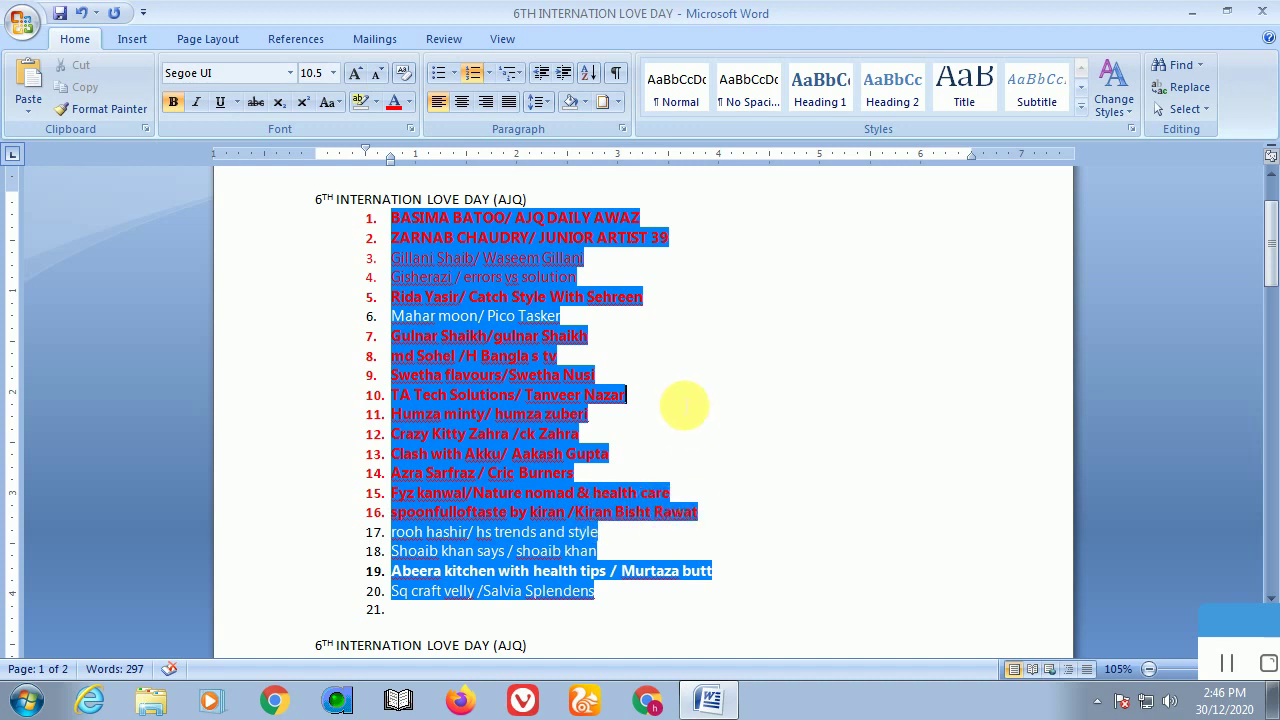
scroll(684, 400, "down", 2)
scroll(684, 472, "down", 1)
left_click(565, 395)
scroll(565, 395, "up", 1)
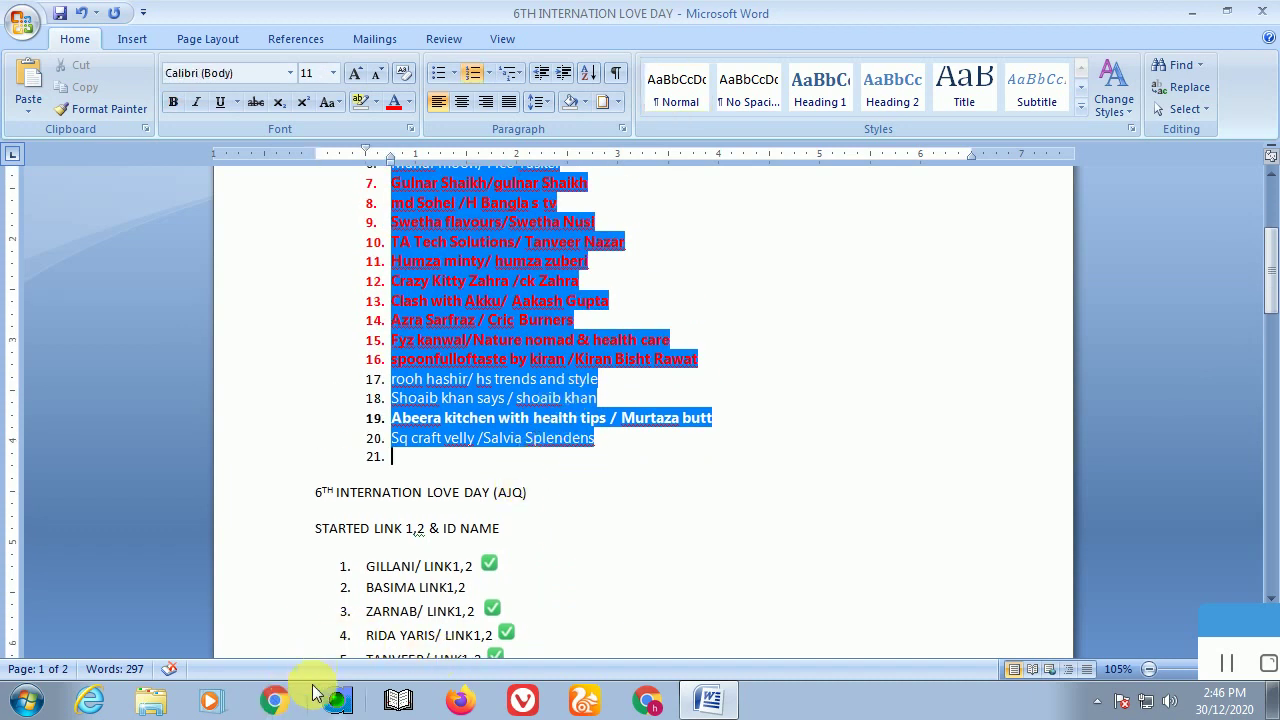
- Switch to Chrome and change to the other browser profile
left_click(274, 700)
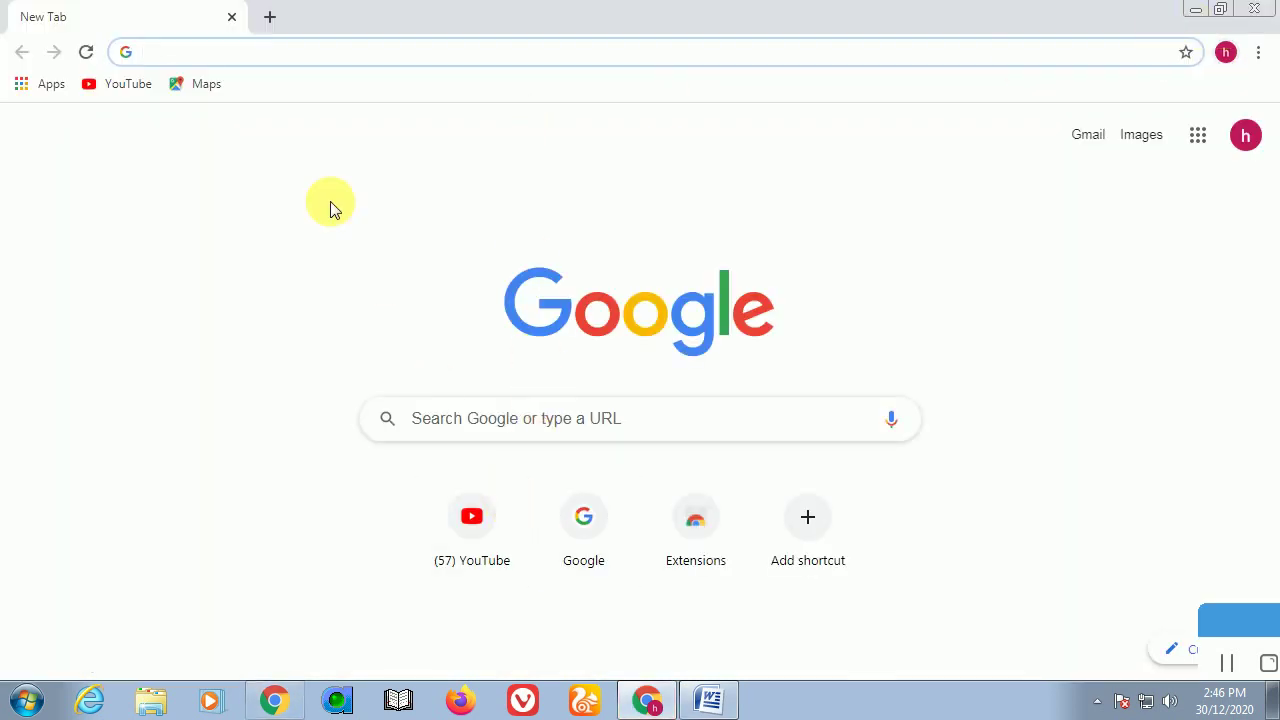
type("fa")
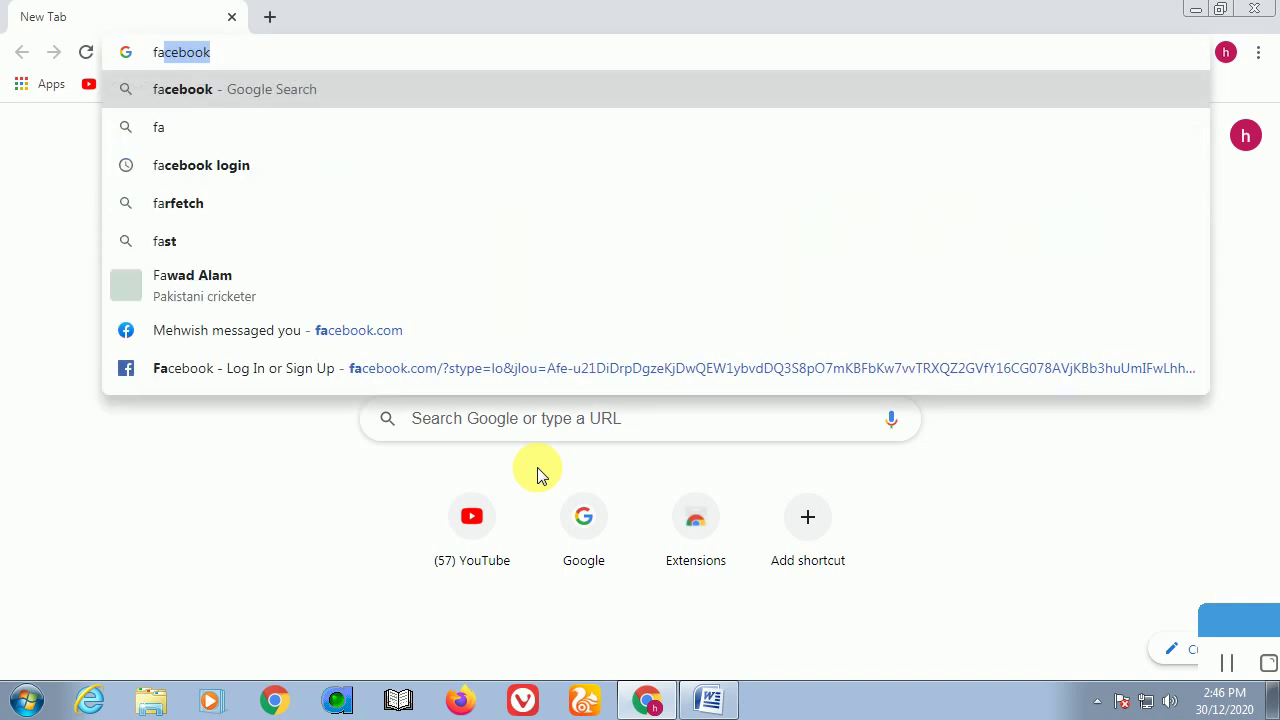
left_click(1227, 52)
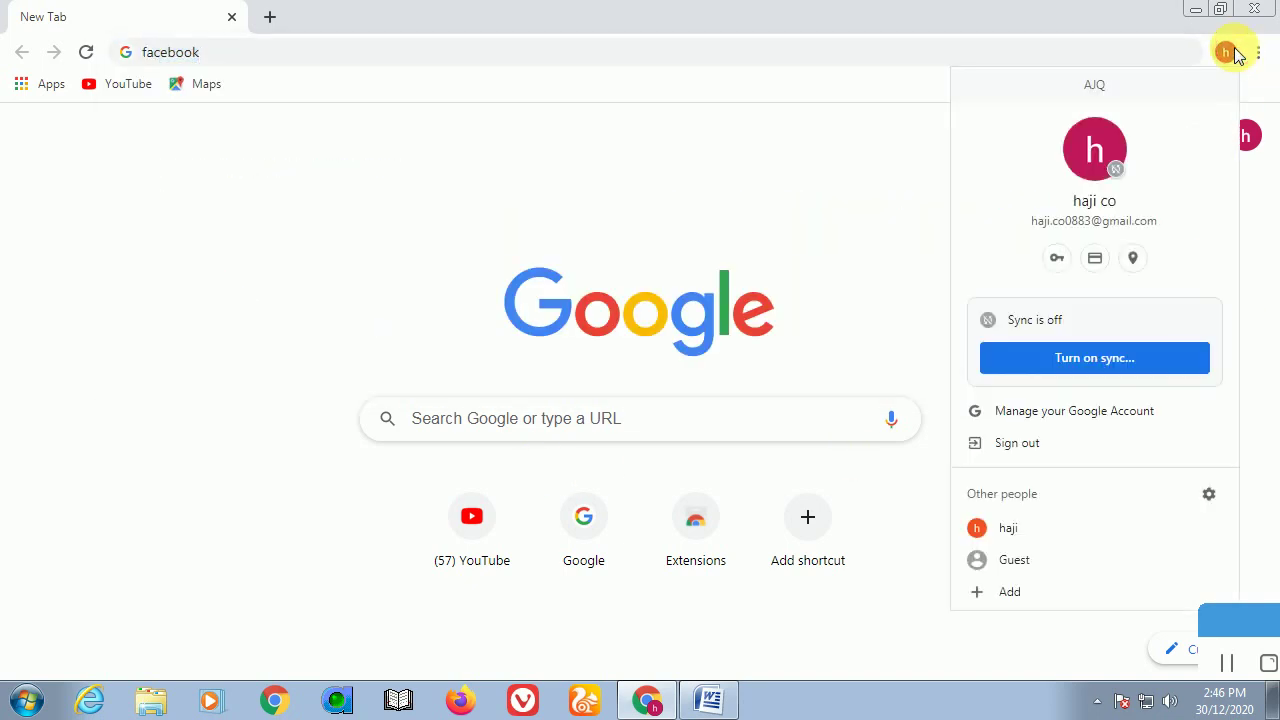
left_click(1058, 527)
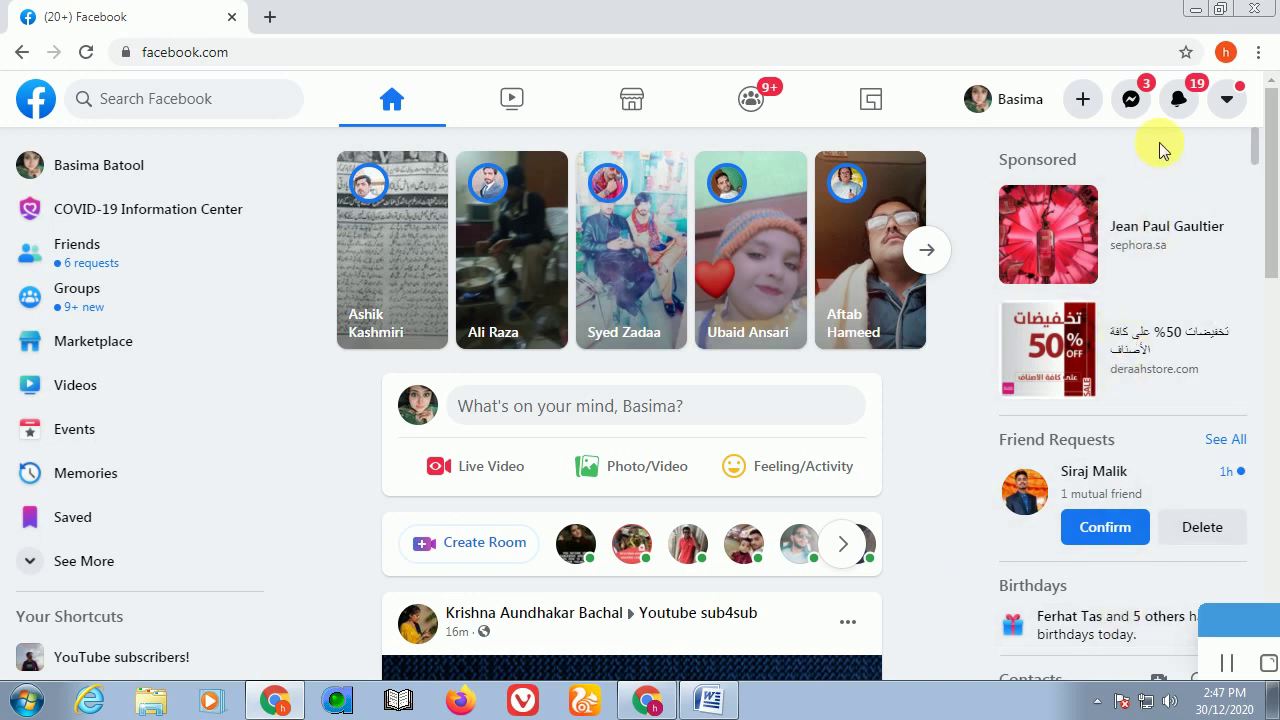
- Open the Daily Watch Hours chat and copy its last message from 'Only last timetask' onward
left_click(1143, 92)
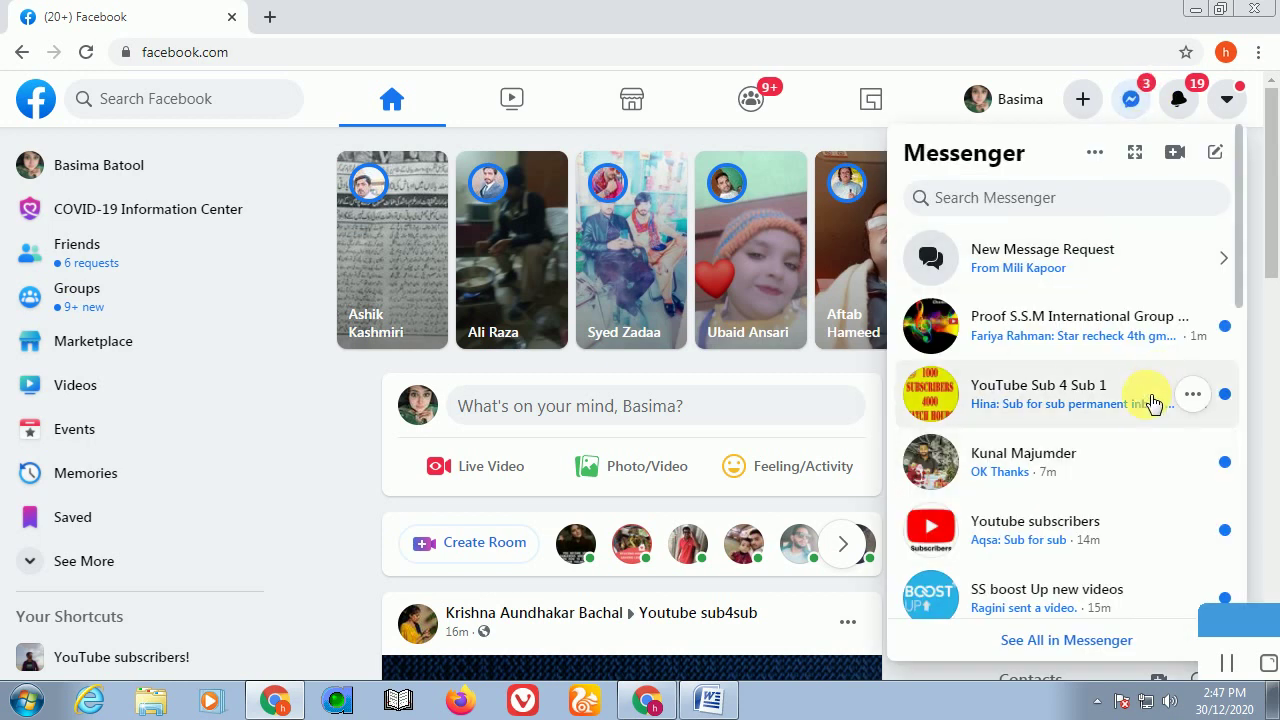
scroll(1085, 530, "down", 2)
scroll(1108, 566, "down", 2)
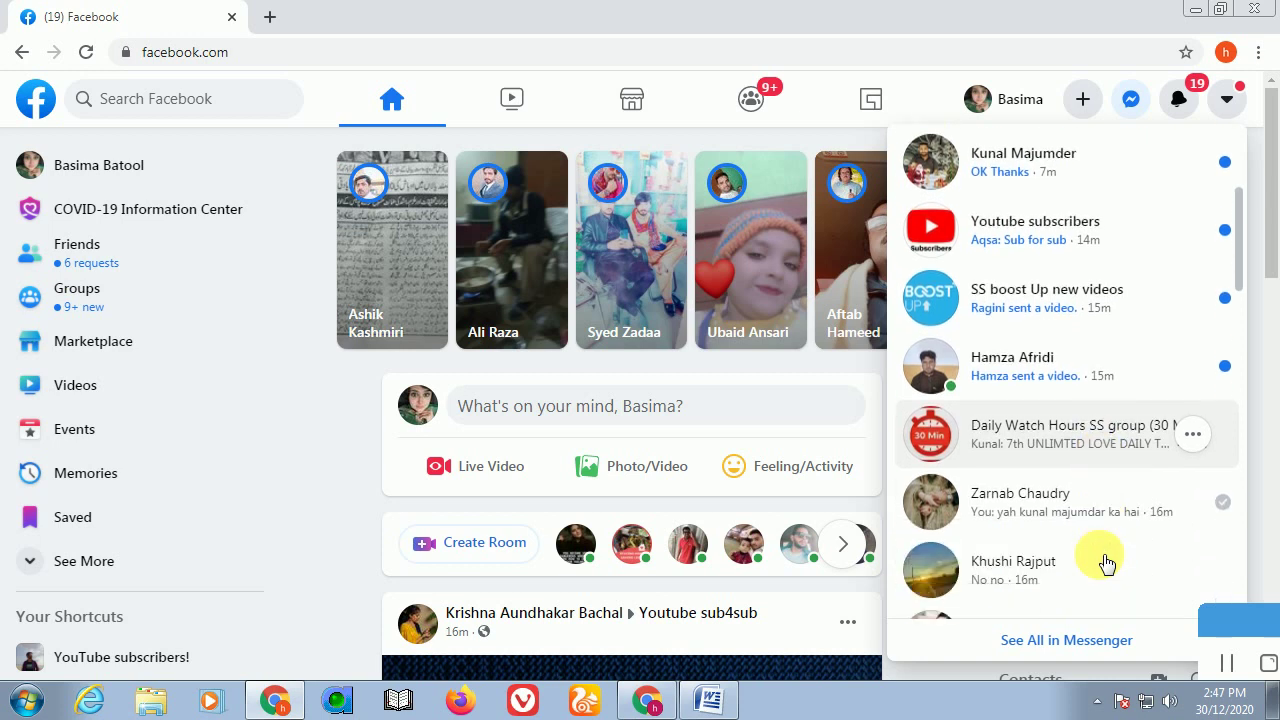
left_click(1069, 445)
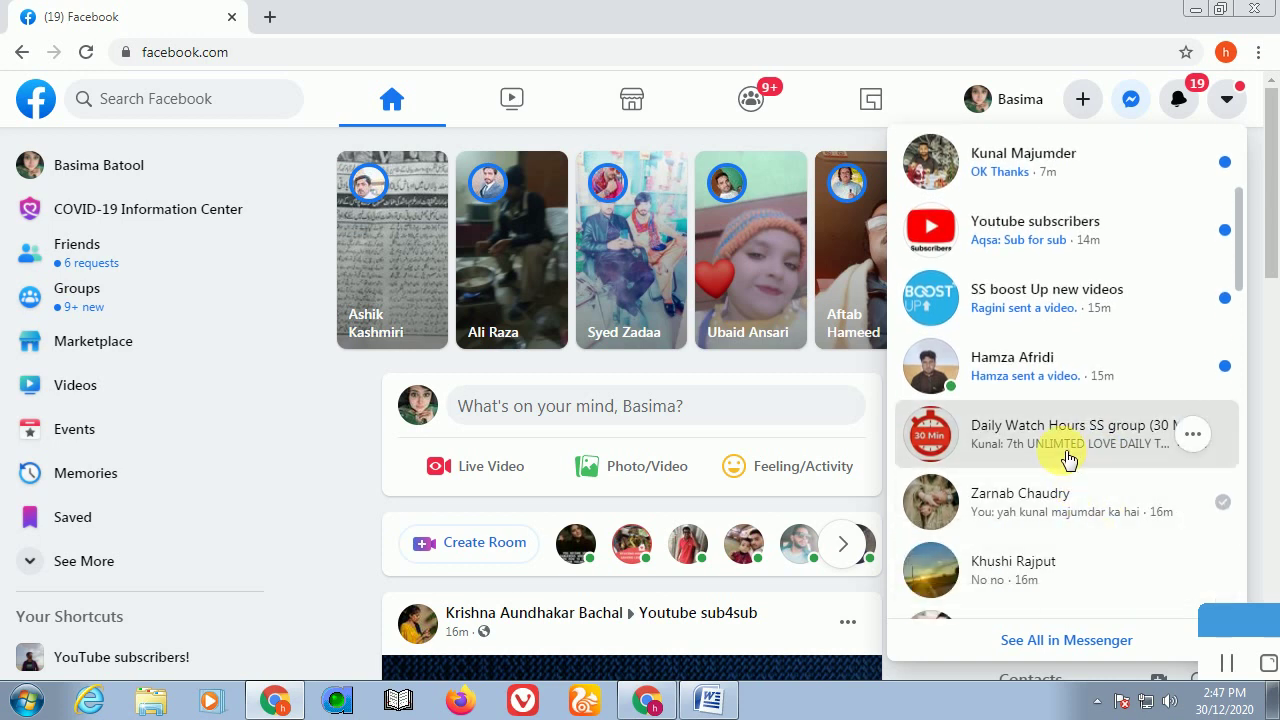
scroll(986, 530, "up", 3)
scroll(980, 525, "up", 3)
scroll(970, 520, "up", 3)
scroll(944, 518, "down", 5)
scroll(935, 505, "down", 5)
left_click_drag(926, 451, 1035, 584)
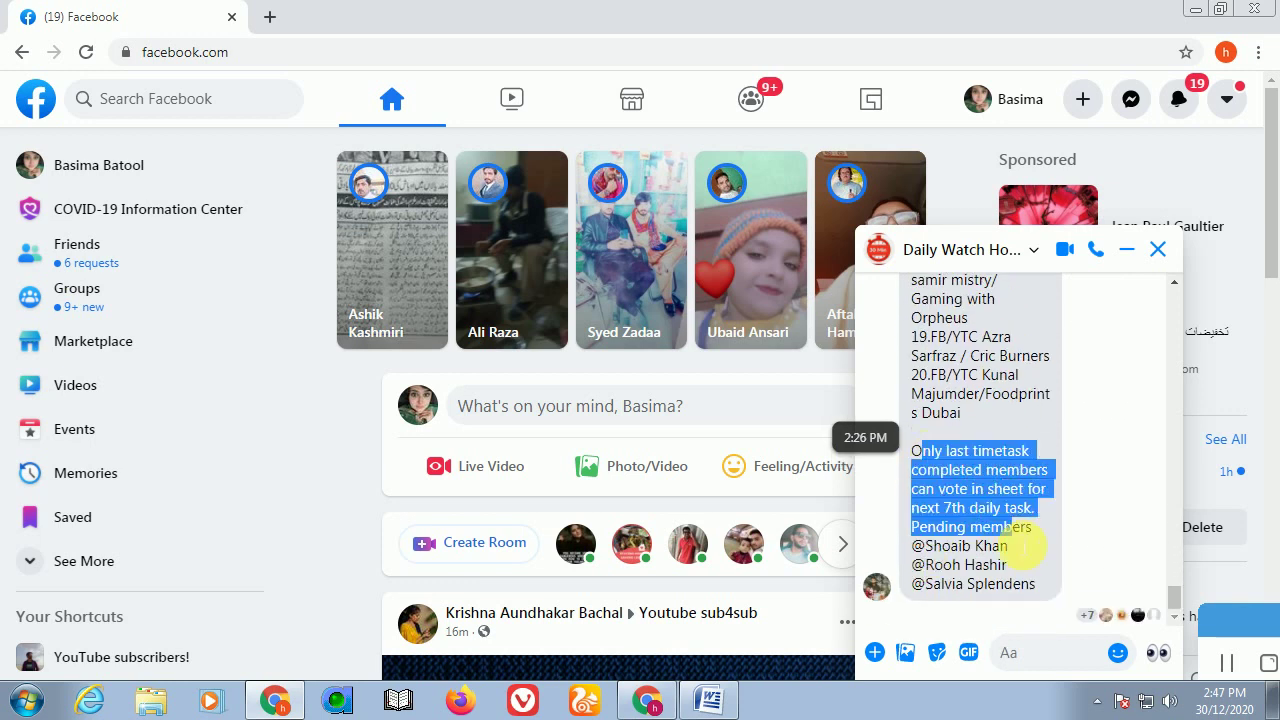
left_click(950, 490)
left_click_drag(912, 450, 1035, 584)
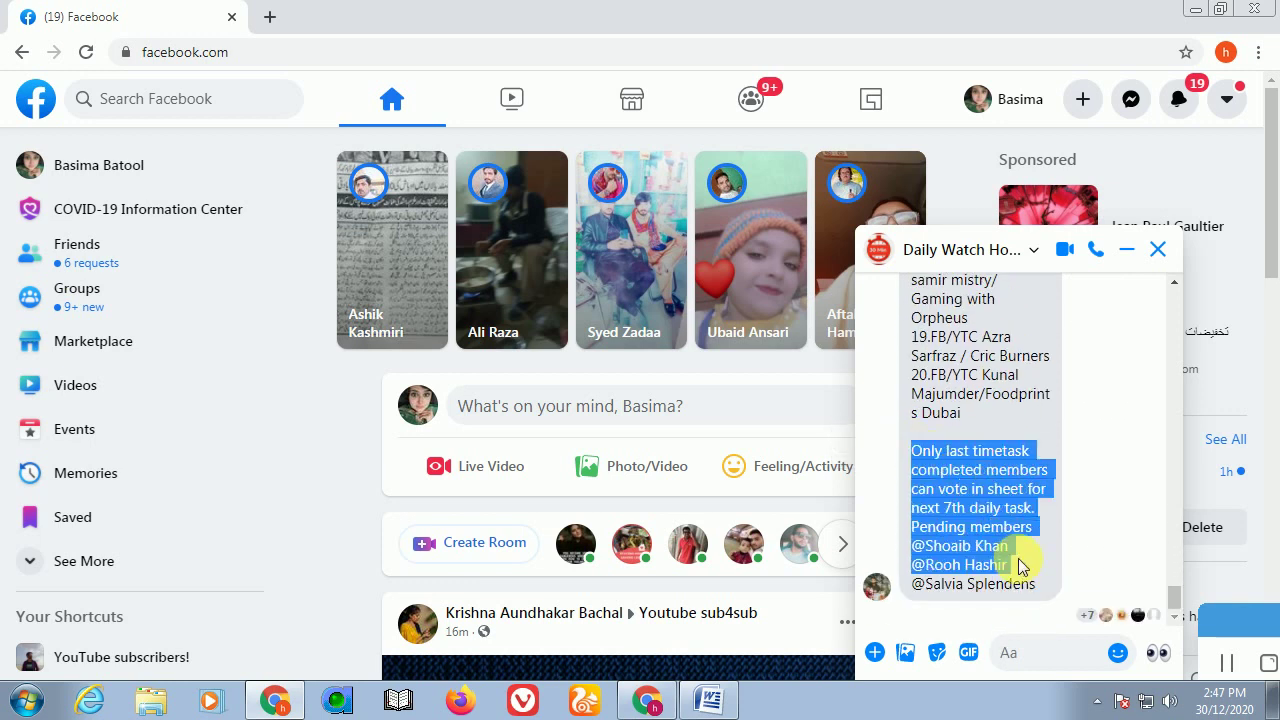
right_click(980, 500)
left_click(805, 531)
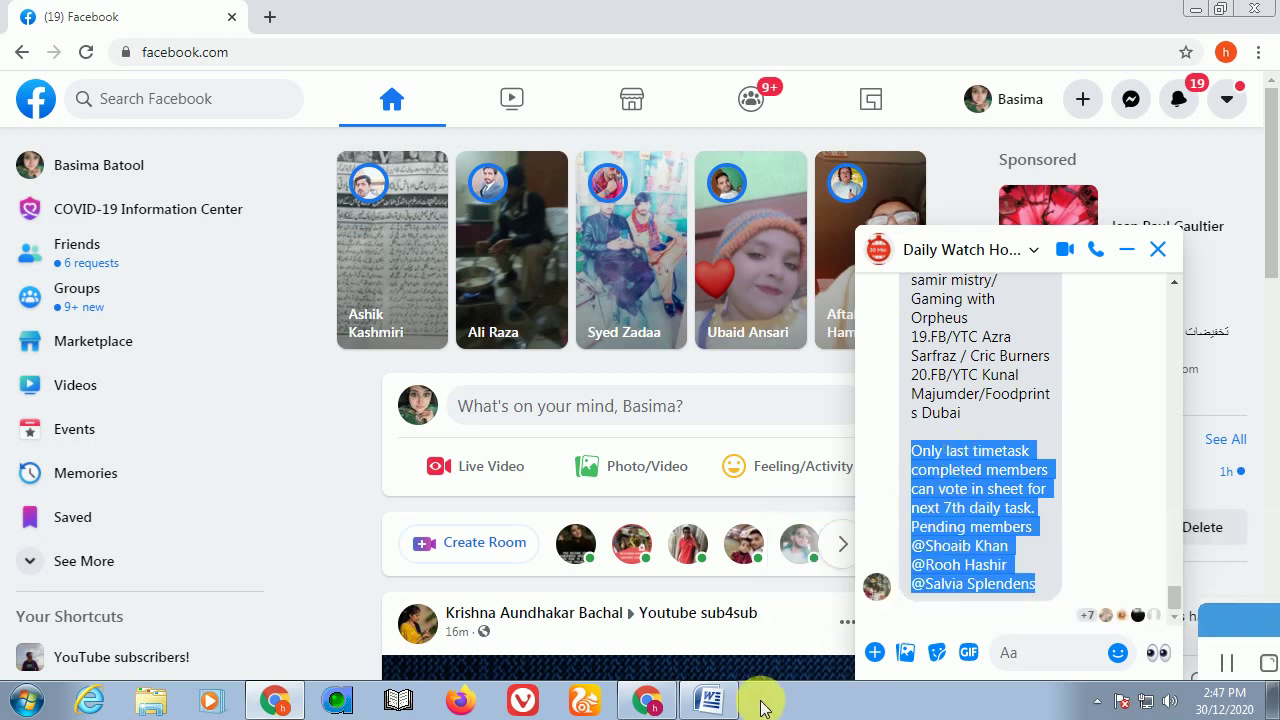
- End the numbered list in Word, paste the copied message below it, and select it
left_click(709, 700)
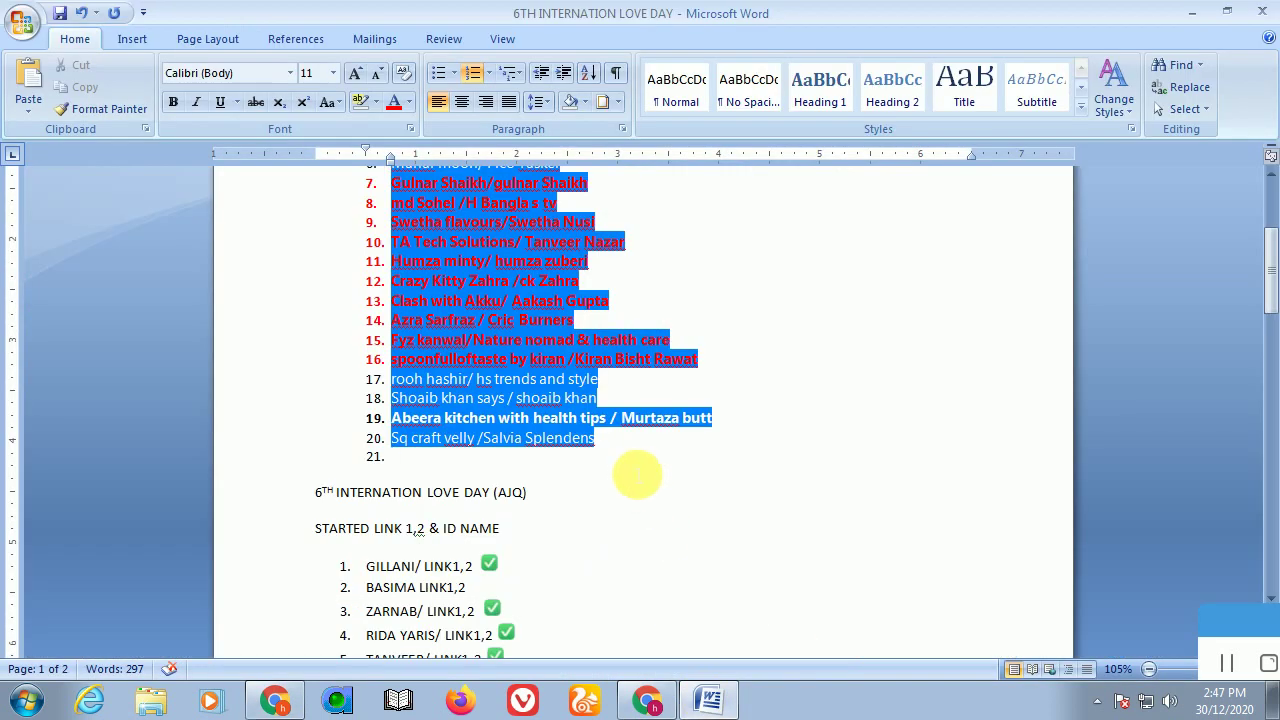
key("Return")
key("Return")
key("Return")
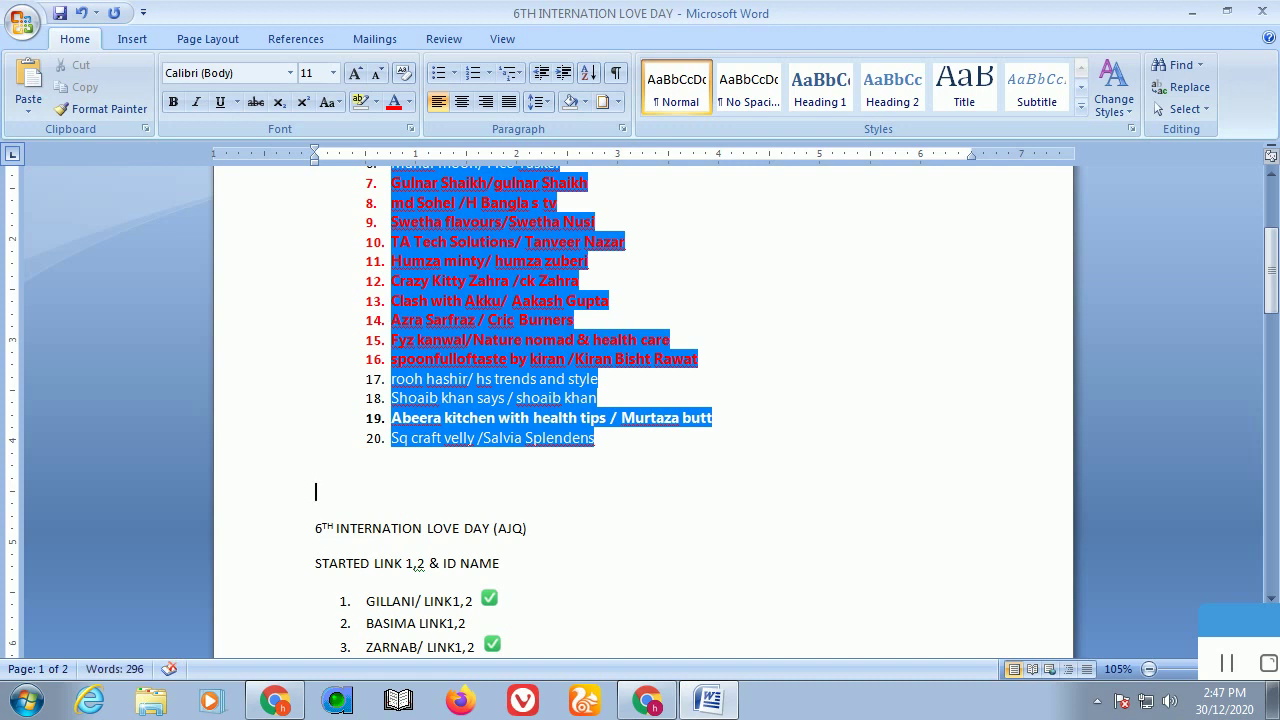
key("ctrl+v")
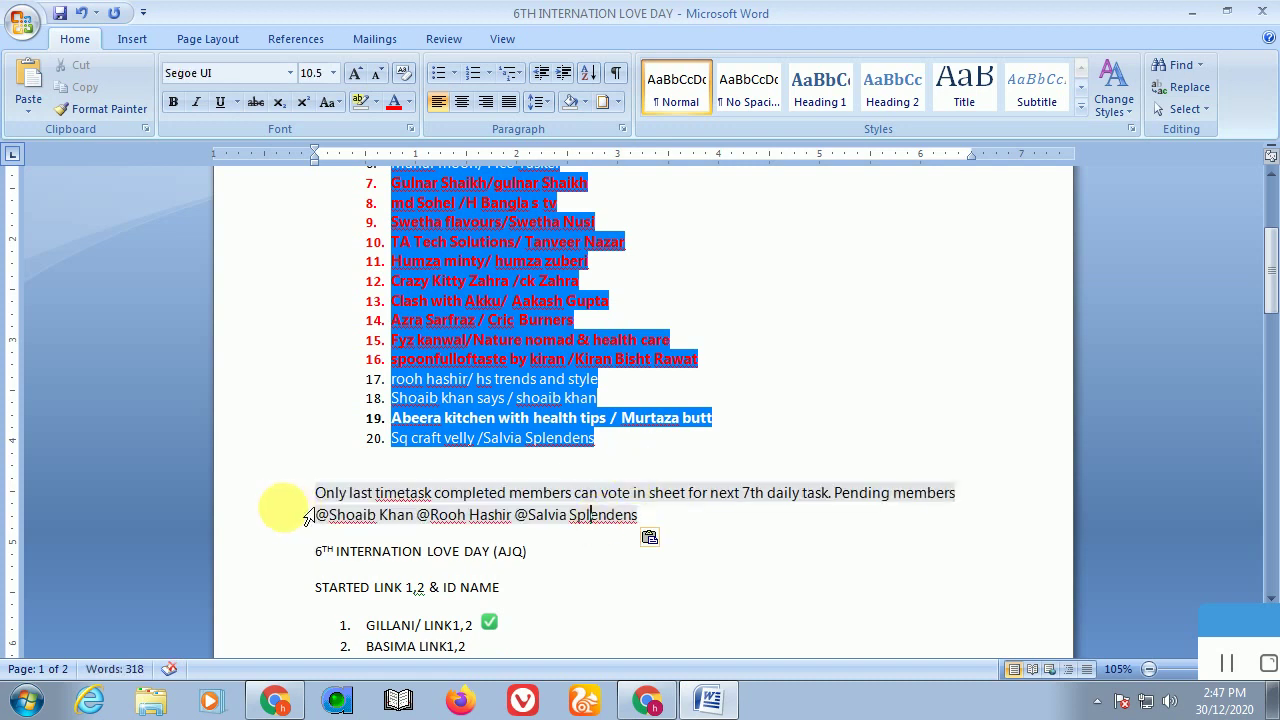
left_click_drag(287, 492, 287, 514)
left_click(473, 551)
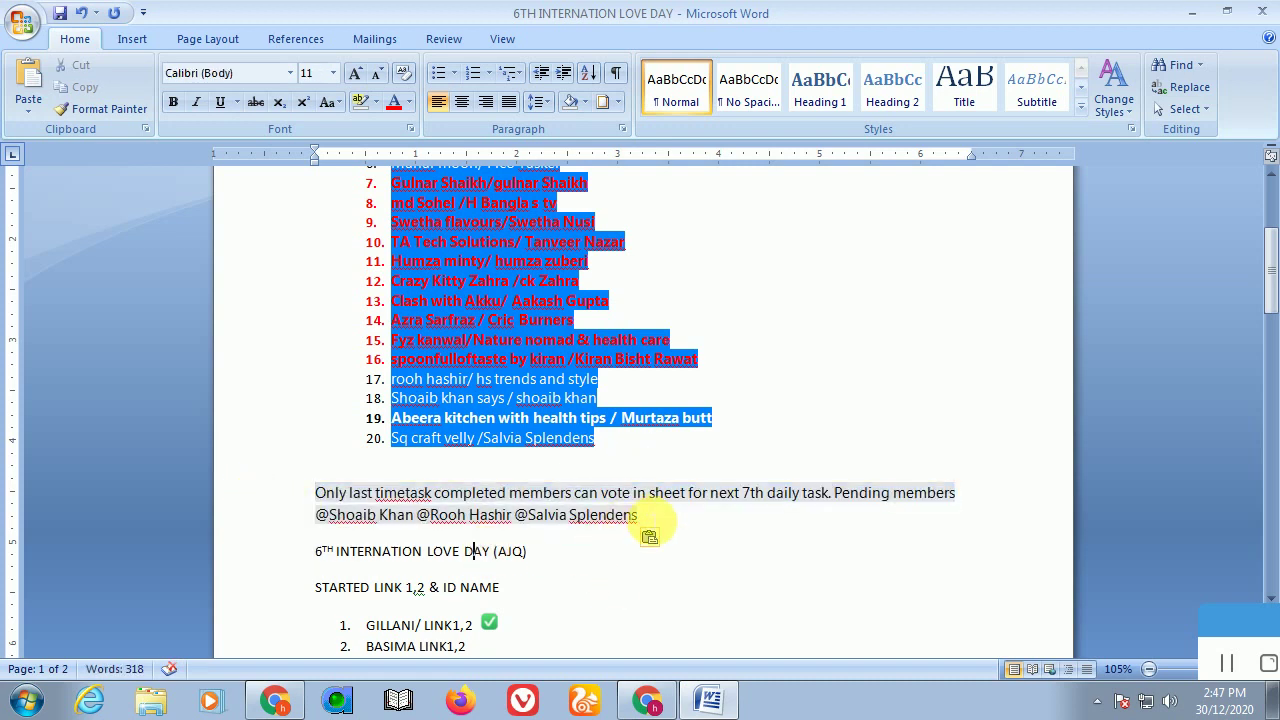
double_click(251, 500)
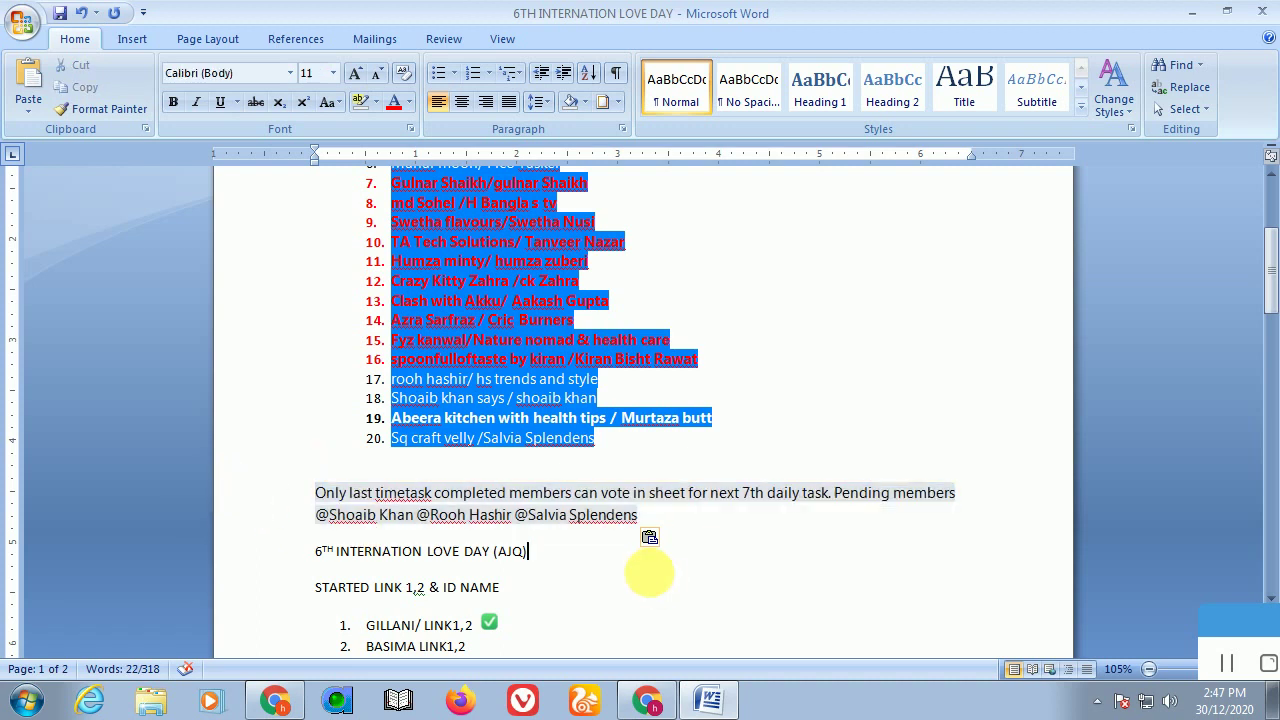
left_click_drag(640, 516, 314, 470)
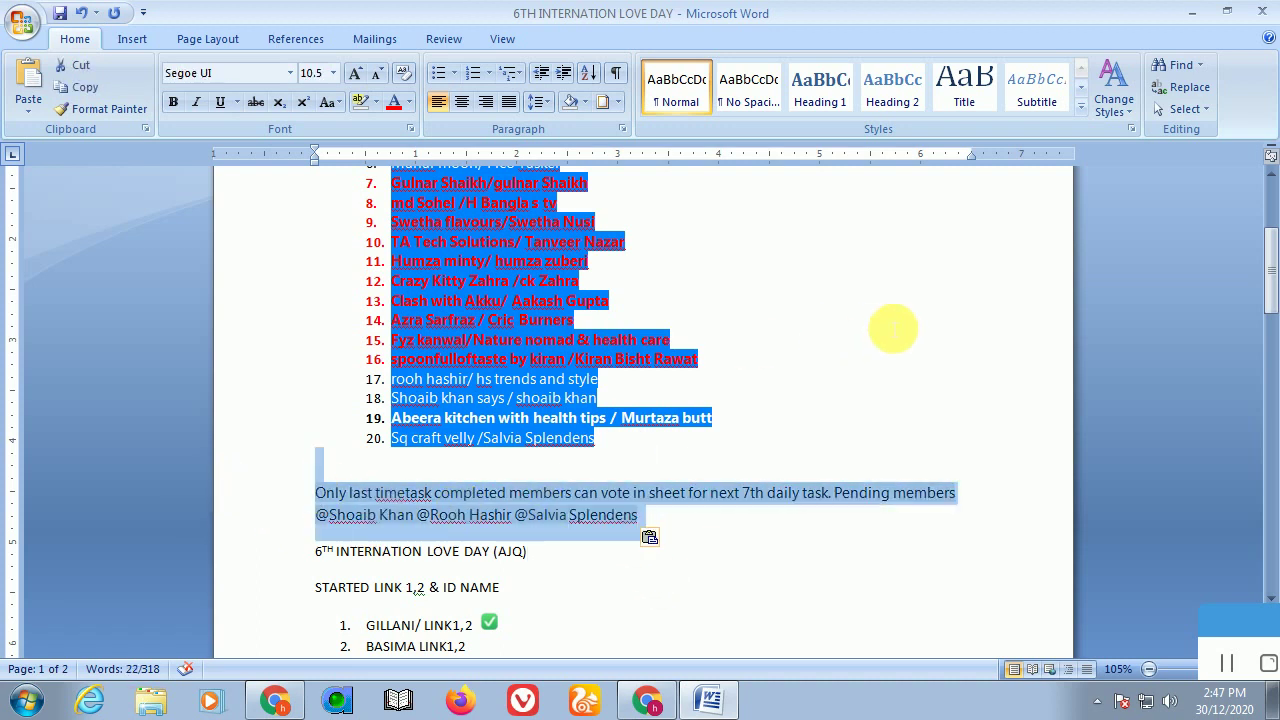
- Apply Clear Formatting from the Styles gallery to the pasted paragraph, leaving plain Calibri 11
left_click(720, 440)
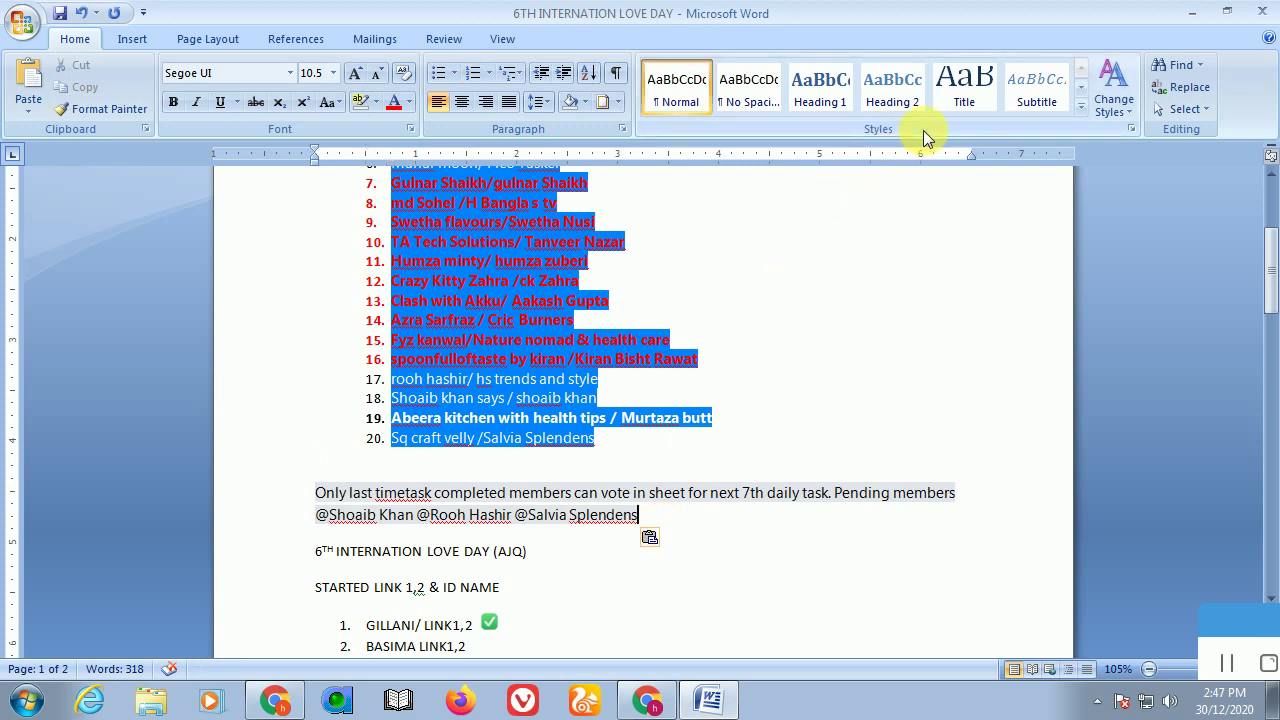
left_click(1081, 108)
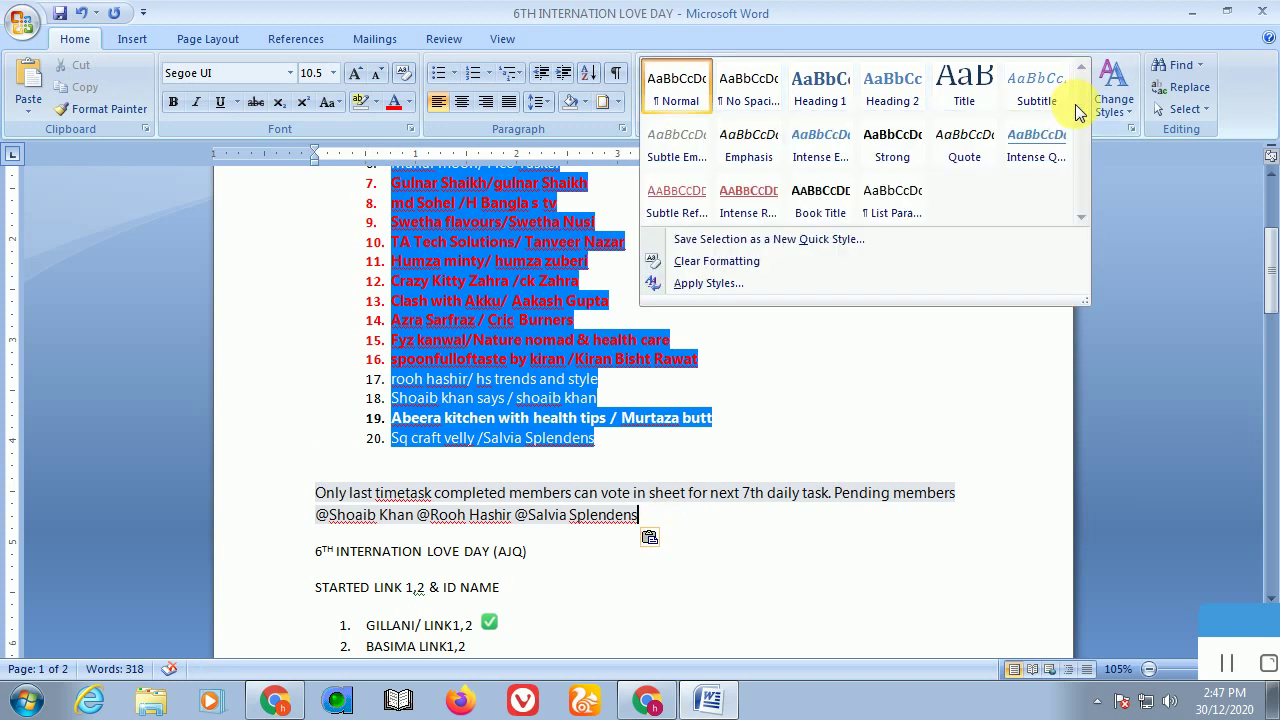
left_click(810, 262)
left_click(288, 495)
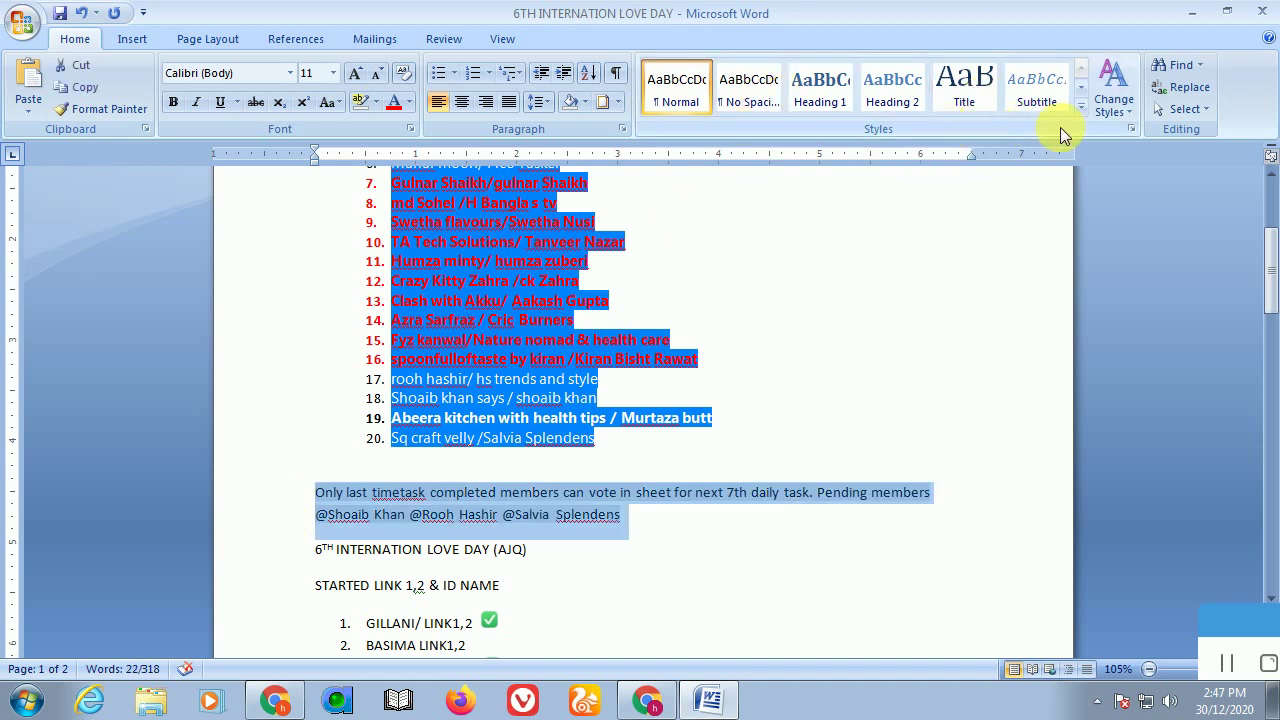
left_click(1080, 110)
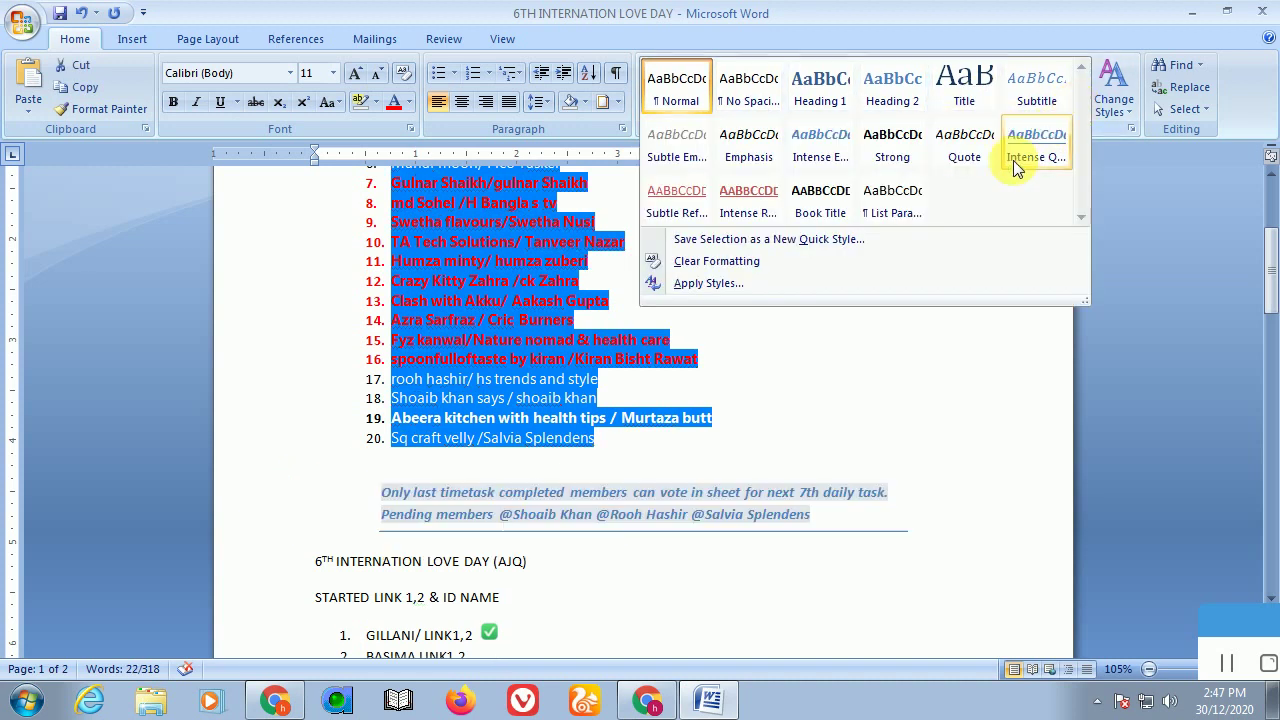
left_click(807, 258)
left_click(315, 555)
left_click(290, 482)
left_click(600, 522)
left_click(290, 482)
left_click(625, 514)
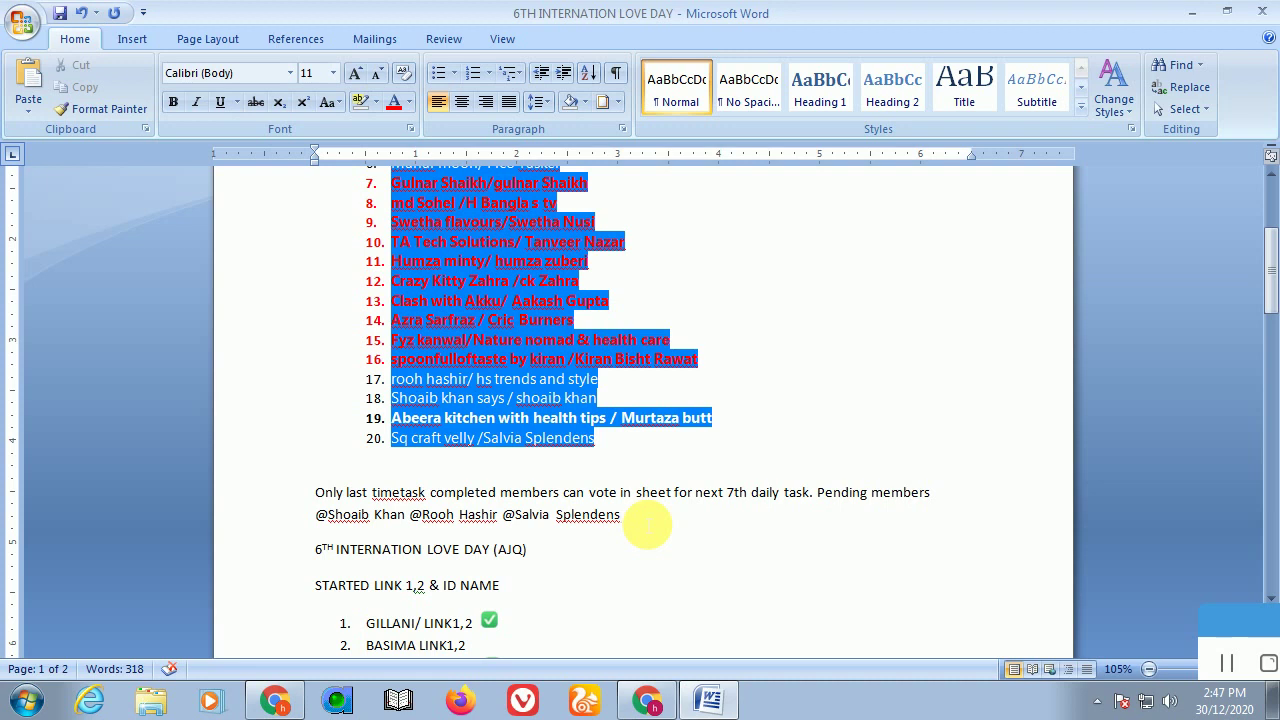
- Give the whole pasted paragraph a yellow text highlight
triple_click(647, 520)
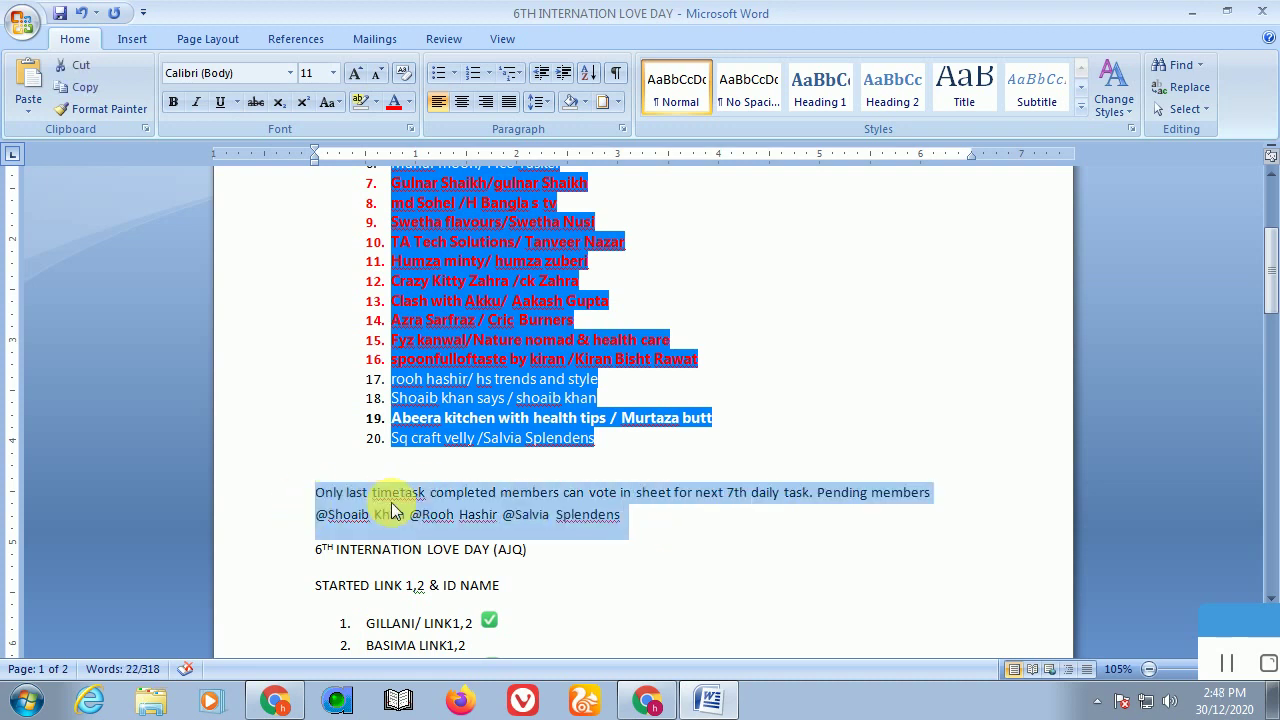
left_click(410, 102)
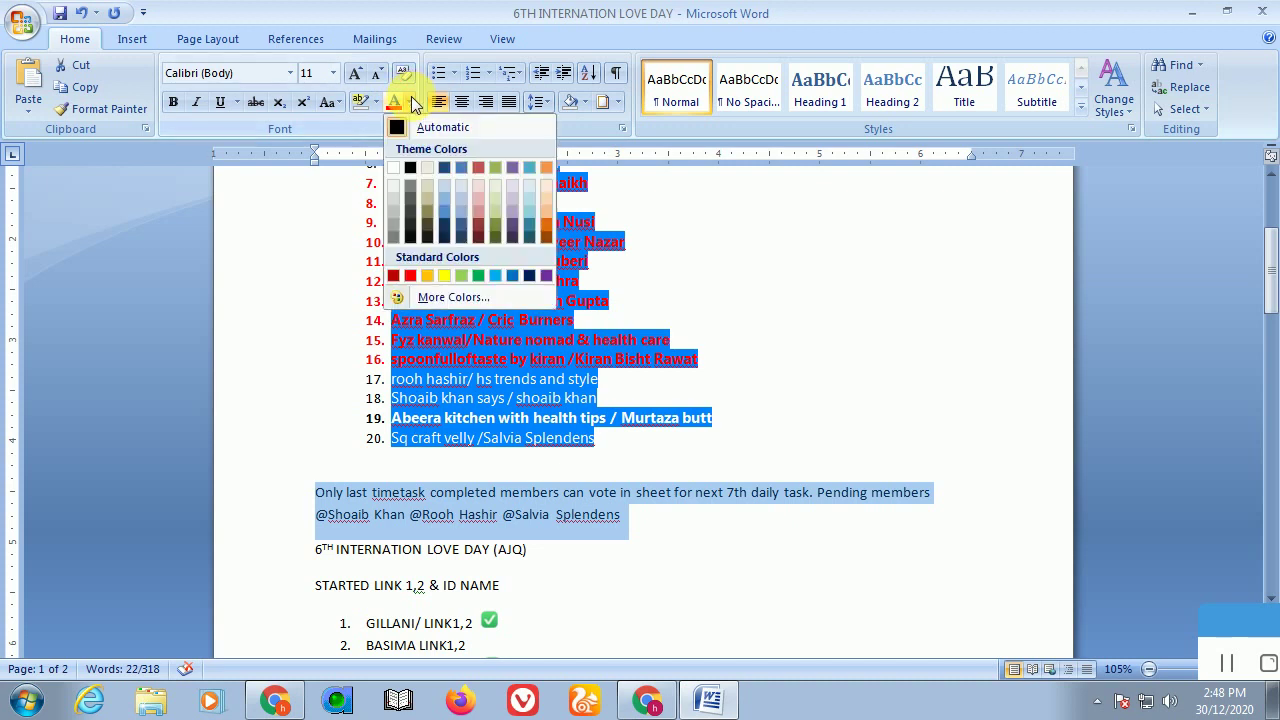
left_click(449, 275)
left_click(376, 101)
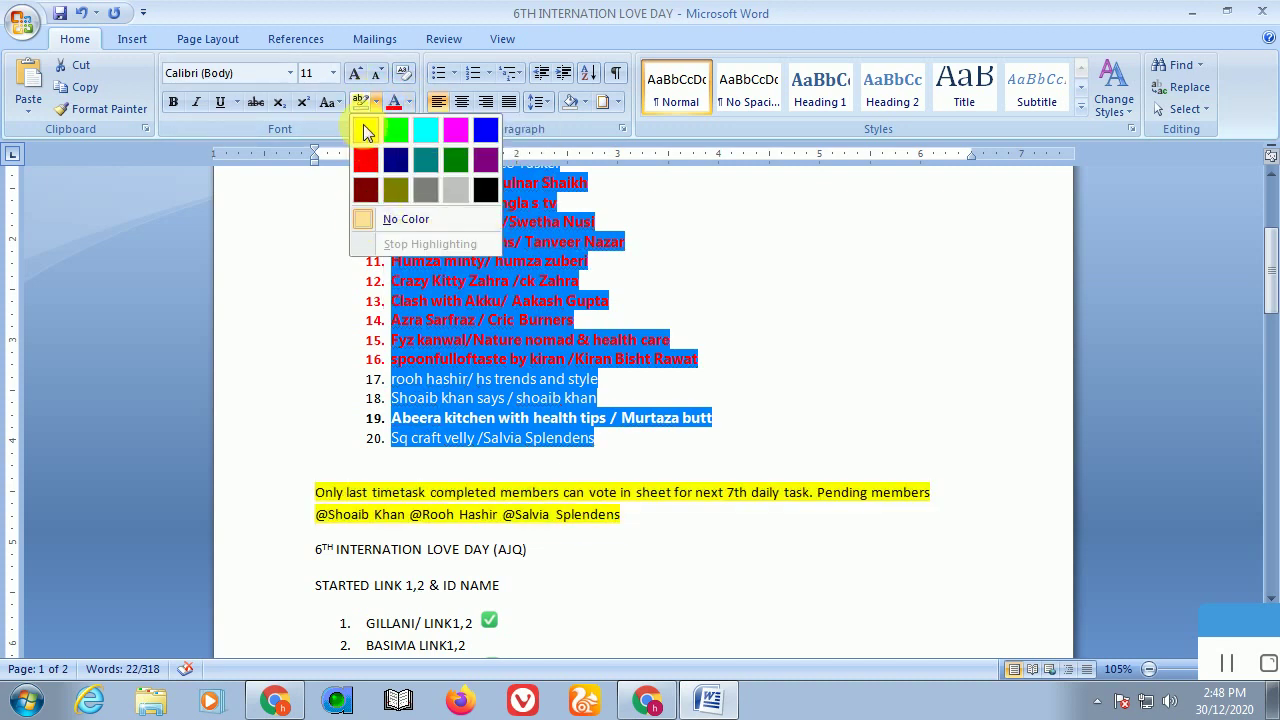
left_click(365, 130)
- Reselect the highlighted paragraph together with the blank line below
left_click_drag(622, 525, 285, 495)
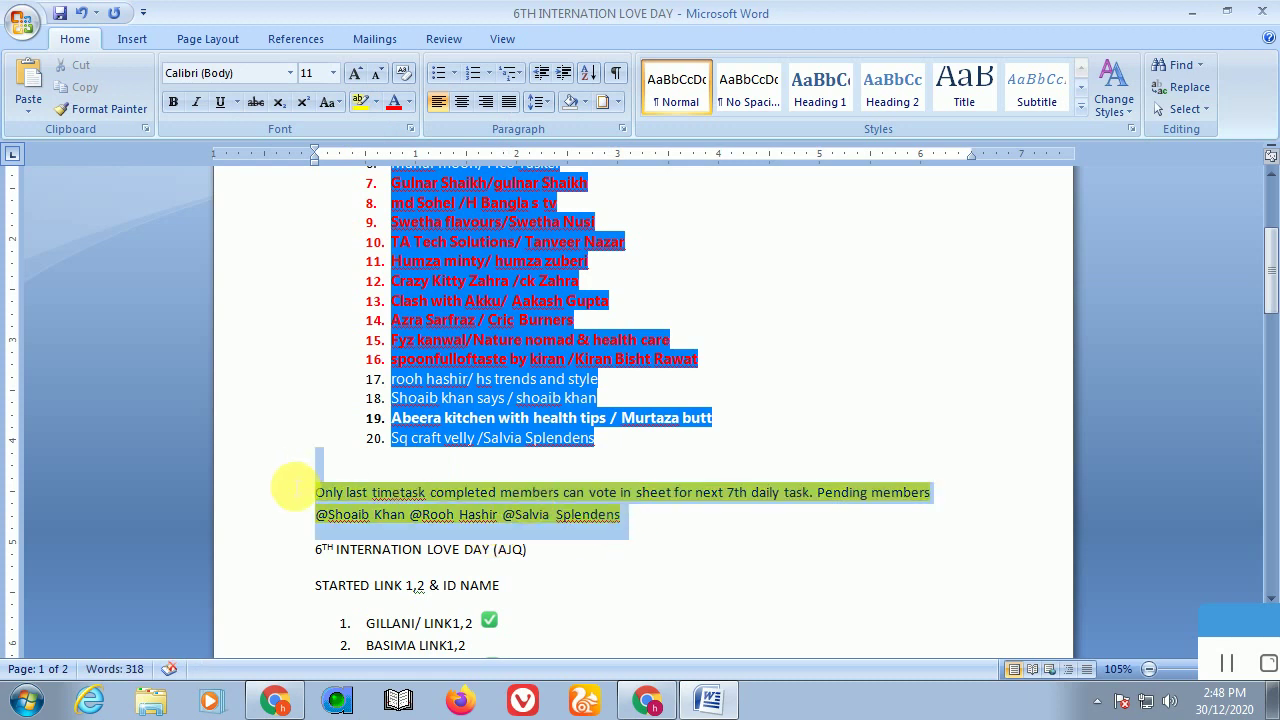
left_click(707, 537)
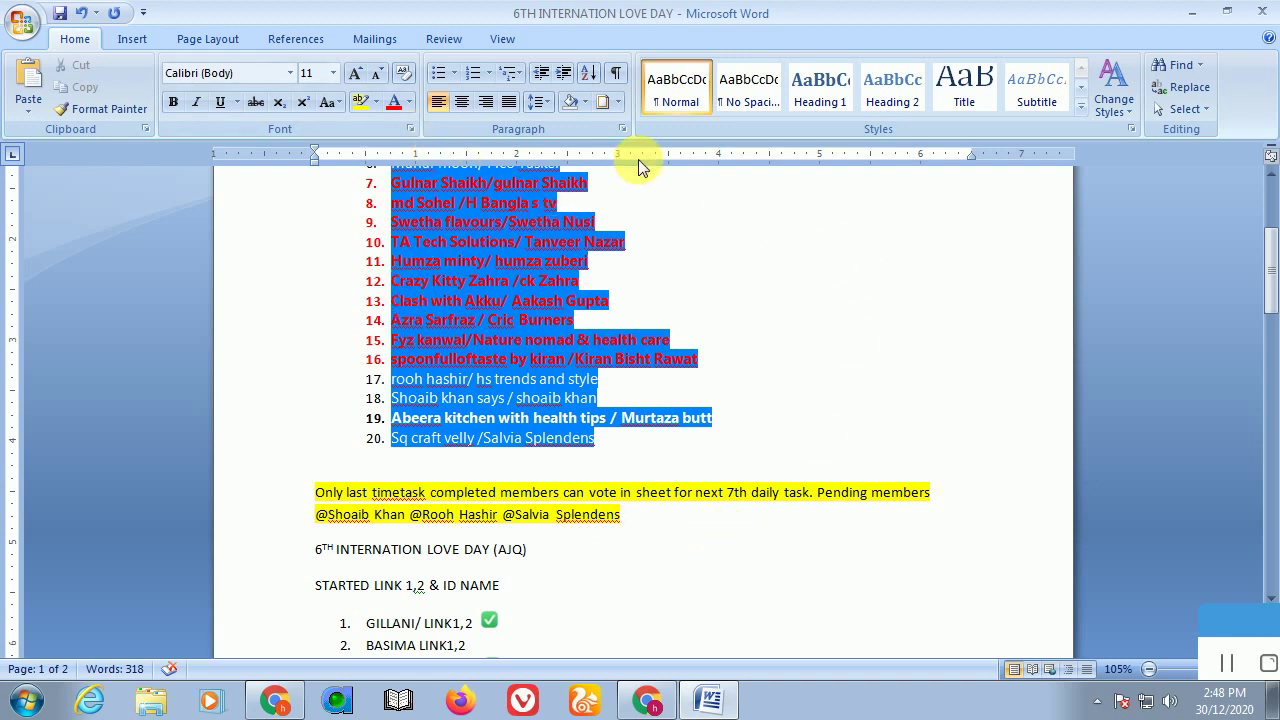
left_click(278, 500, "ctrl")
left_click(278, 525, "ctrl")
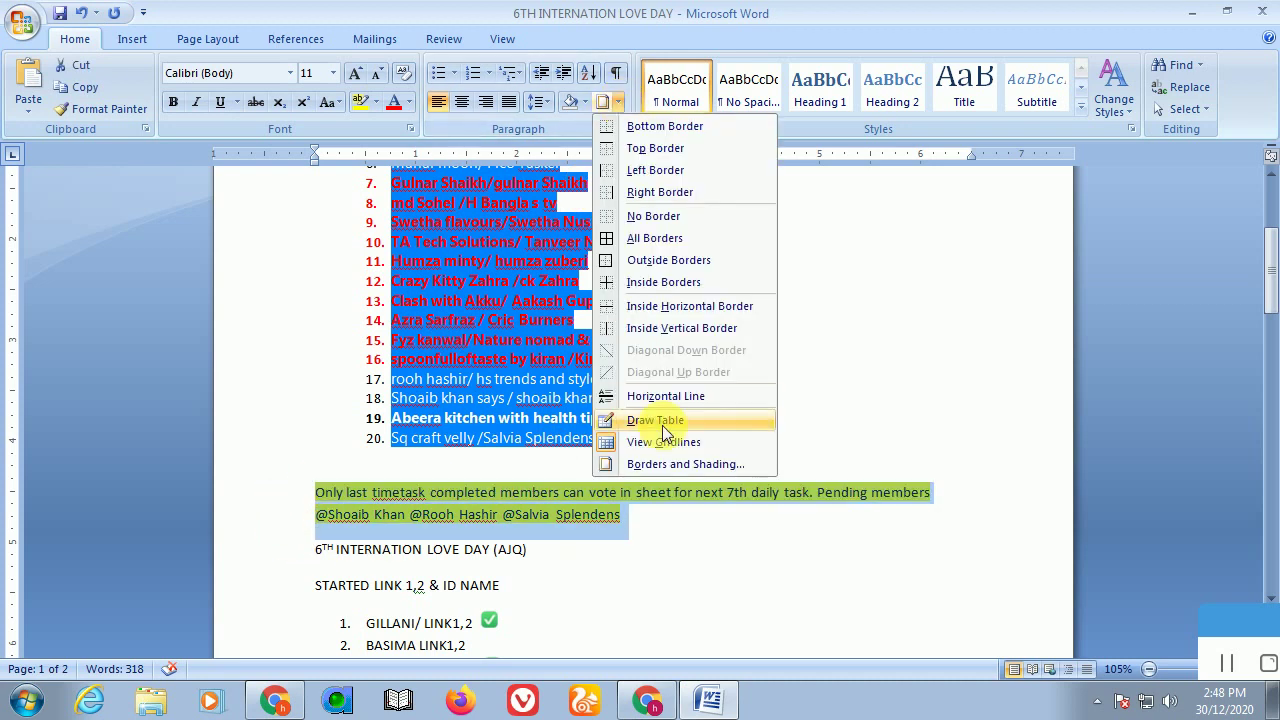
- Give the selected paragraph a blue shading fill in Borders and Shading
left_click(745, 463)
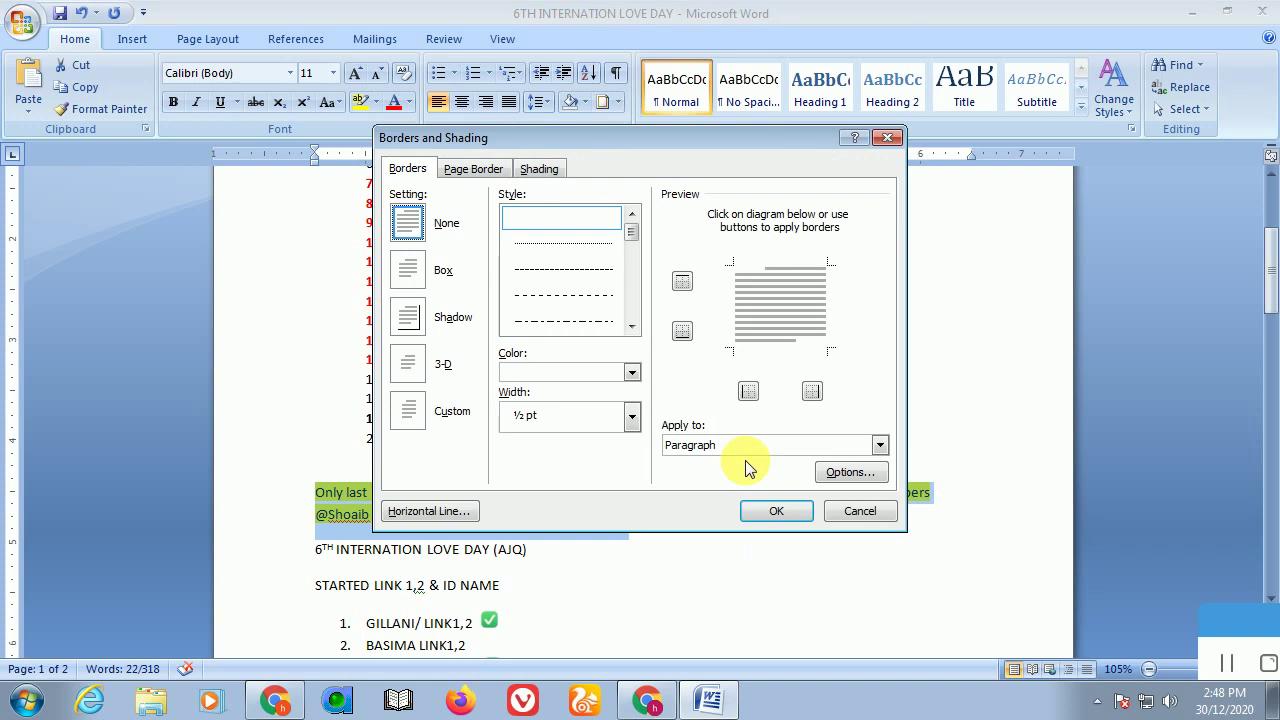
left_click(539, 168)
left_click(557, 271)
left_click(506, 217)
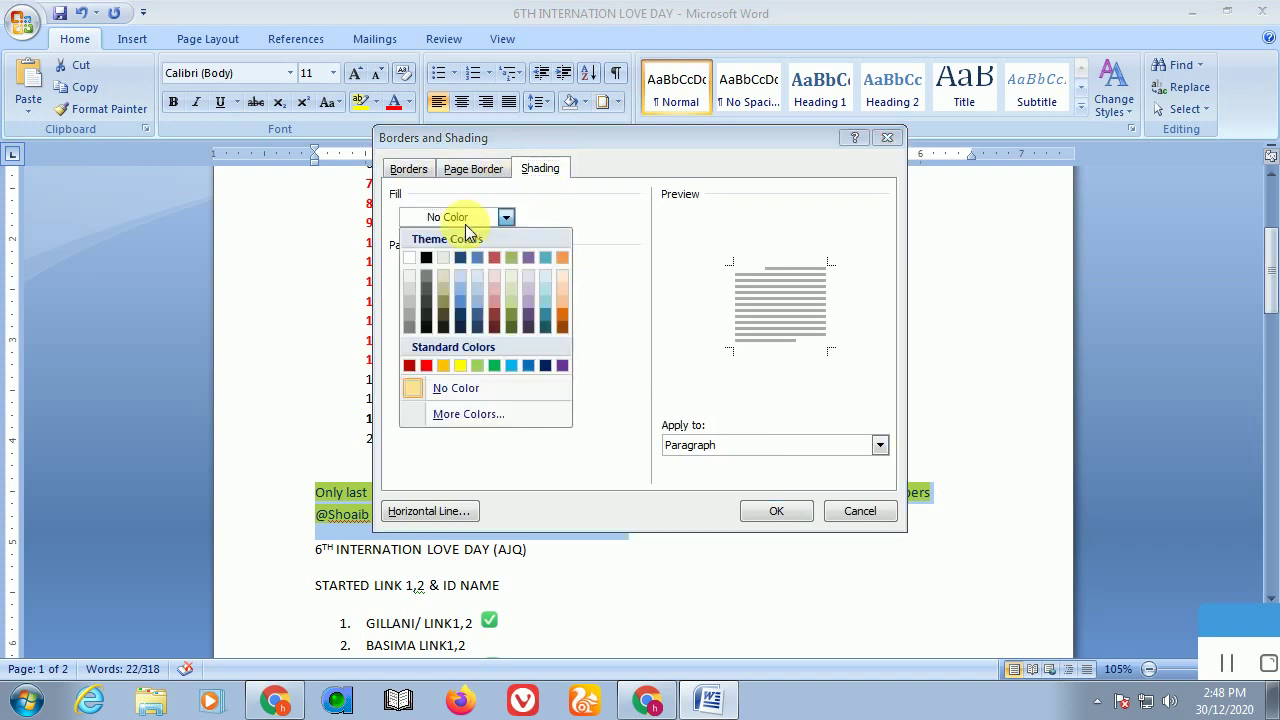
left_click(477, 262)
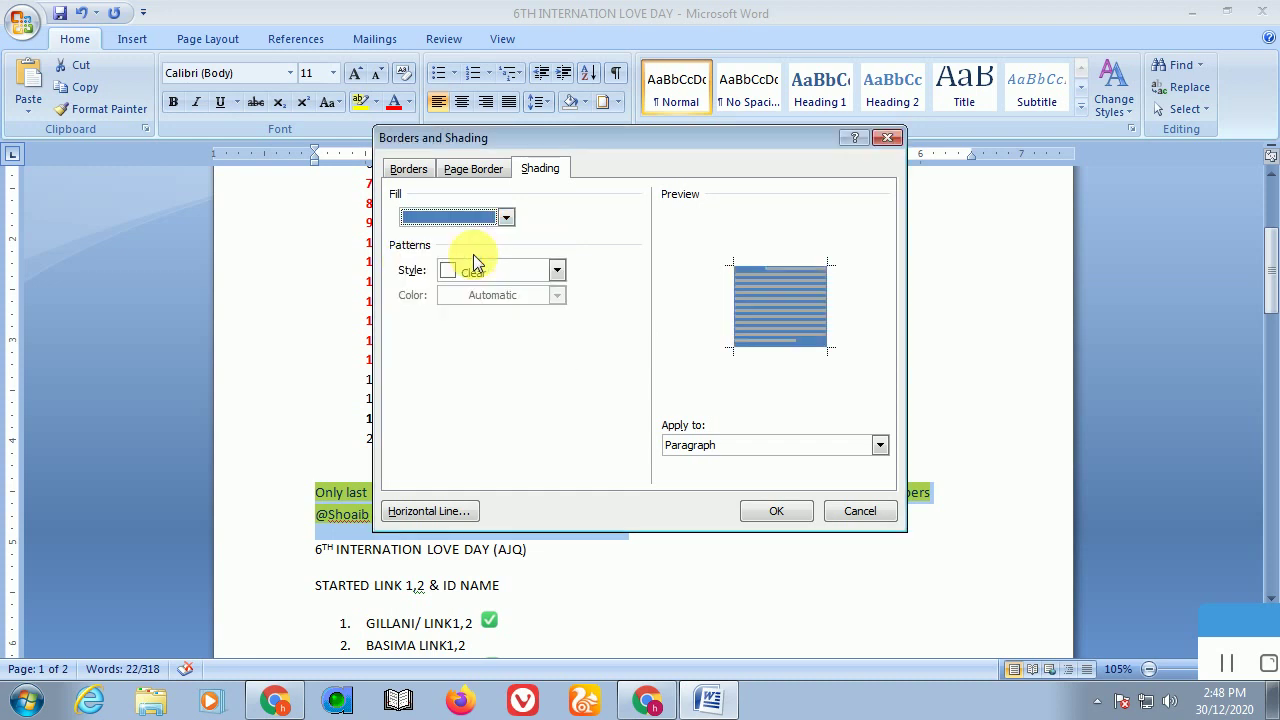
left_click(776, 511)
left_click(673, 570)
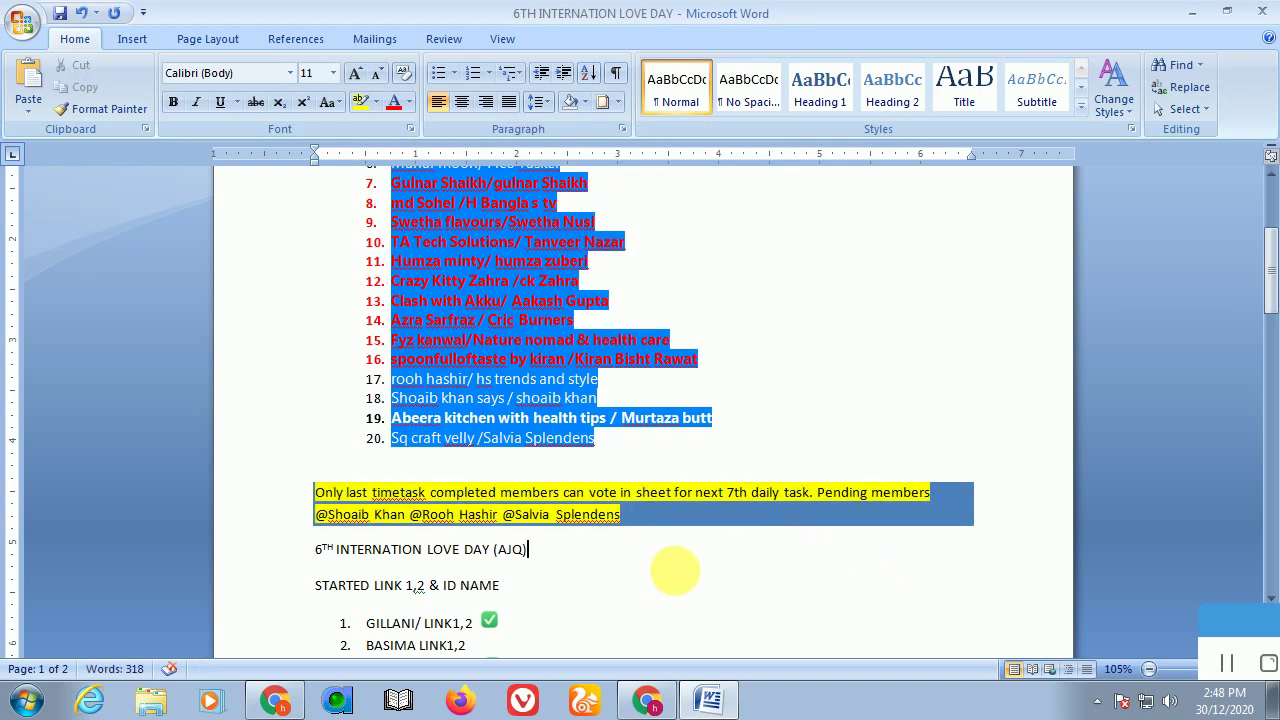
- Remove the text highlight from the pasted paragraph with No Color
left_click(240, 500)
left_click(515, 514)
left_click(300, 500)
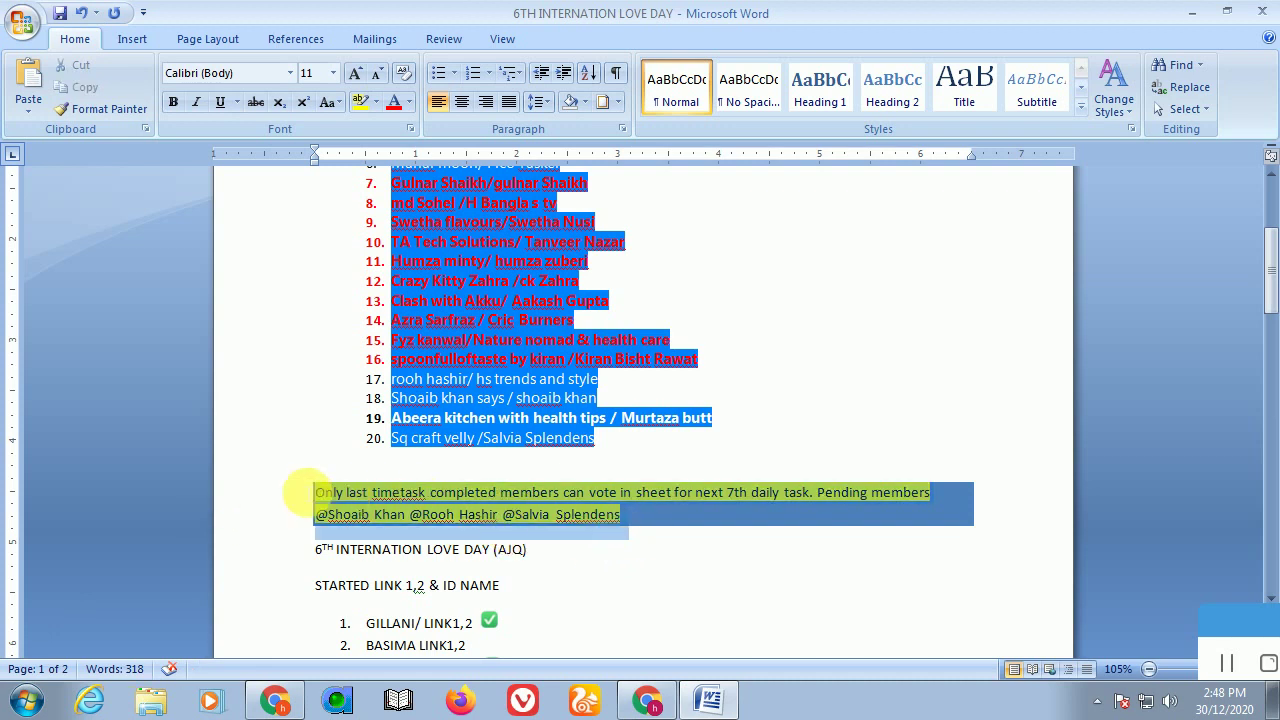
left_click(395, 102)
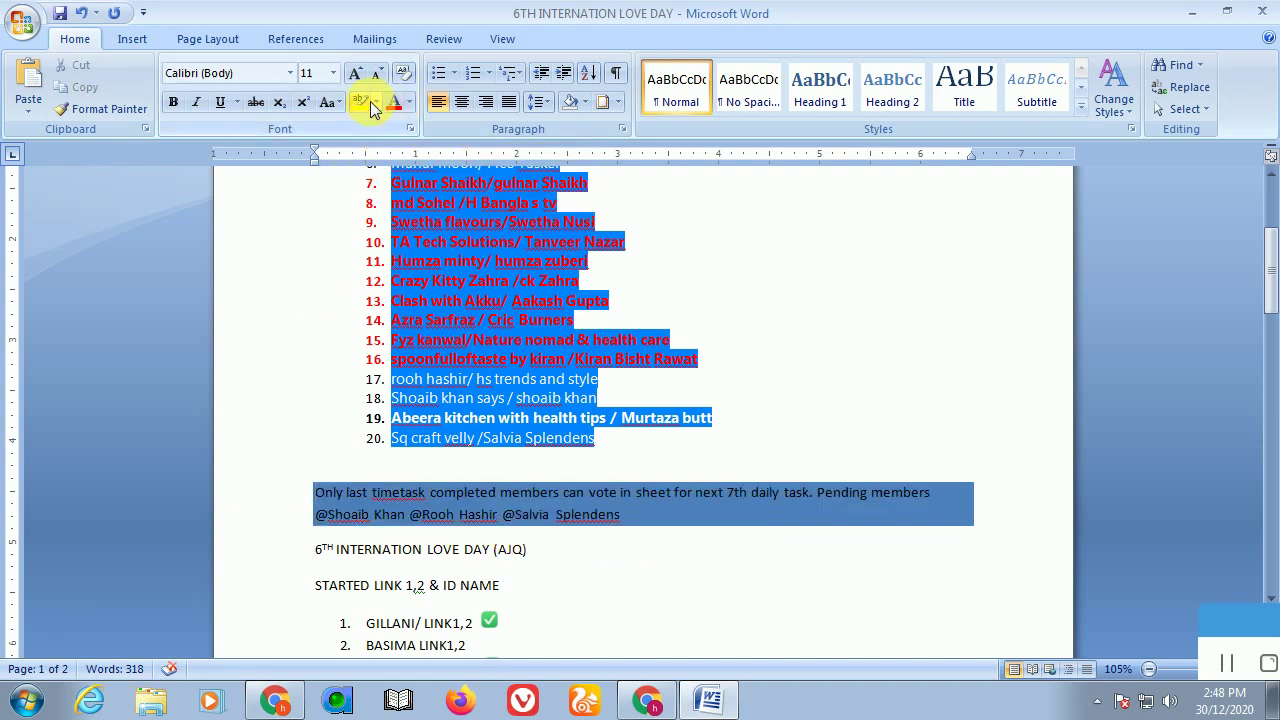
left_click(373, 103)
left_click(405, 219)
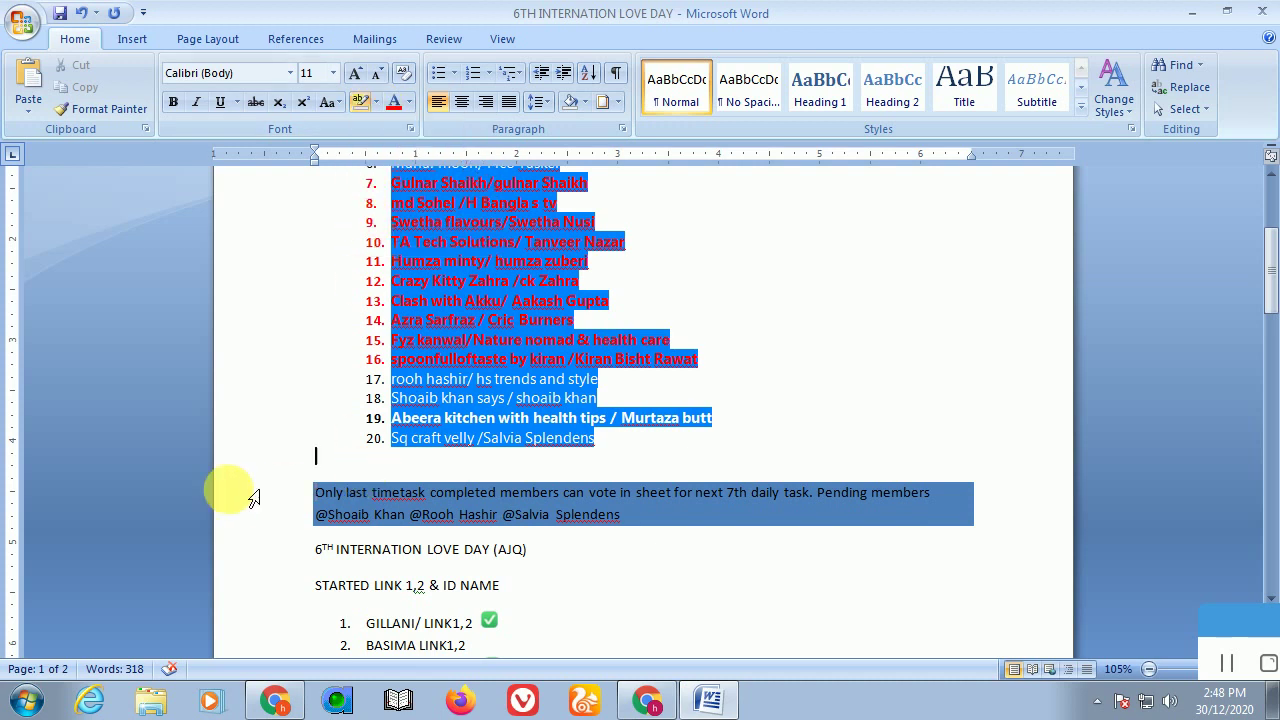
left_click(650, 518)
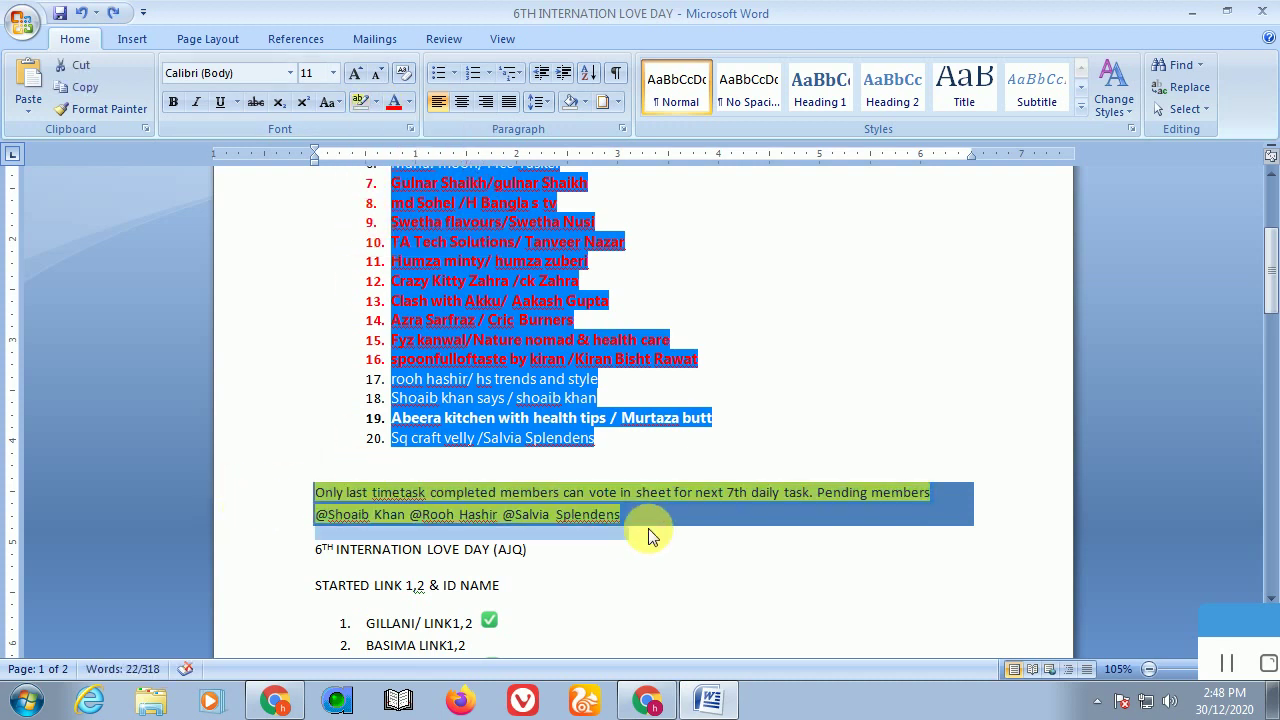
left_click(600, 525)
left_click_drag(398, 490, 322, 488)
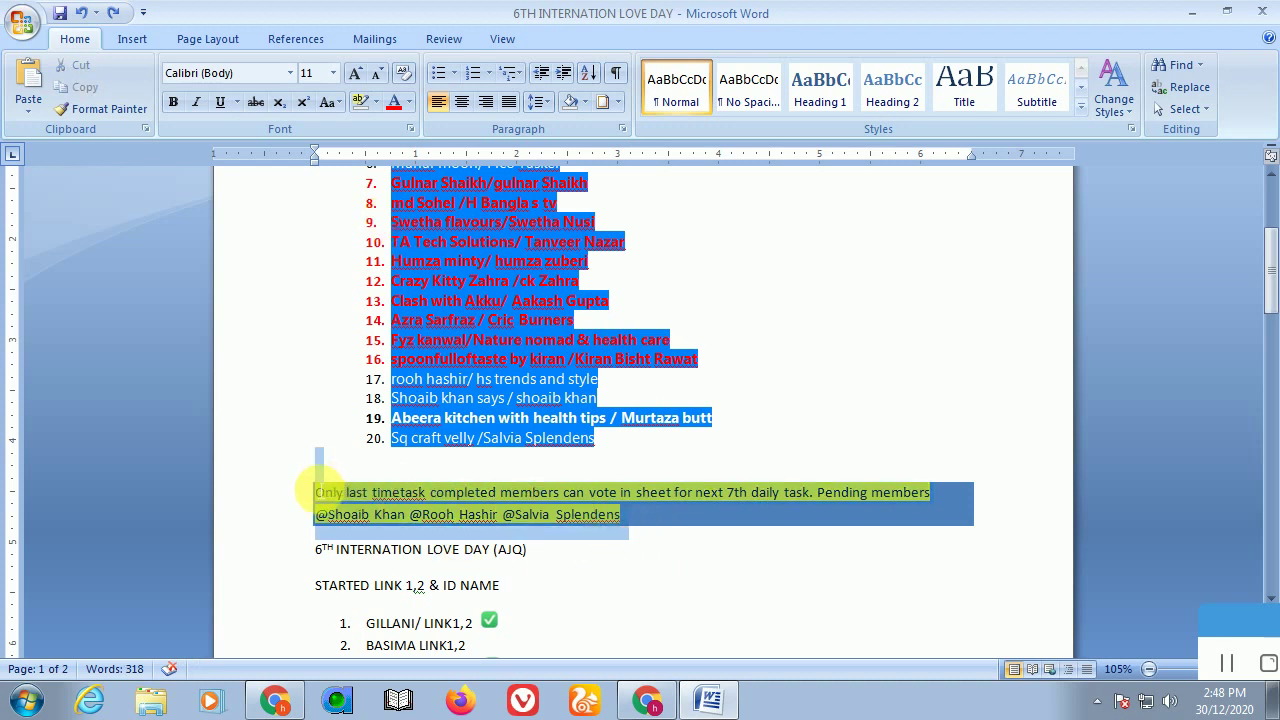
left_click(375, 103)
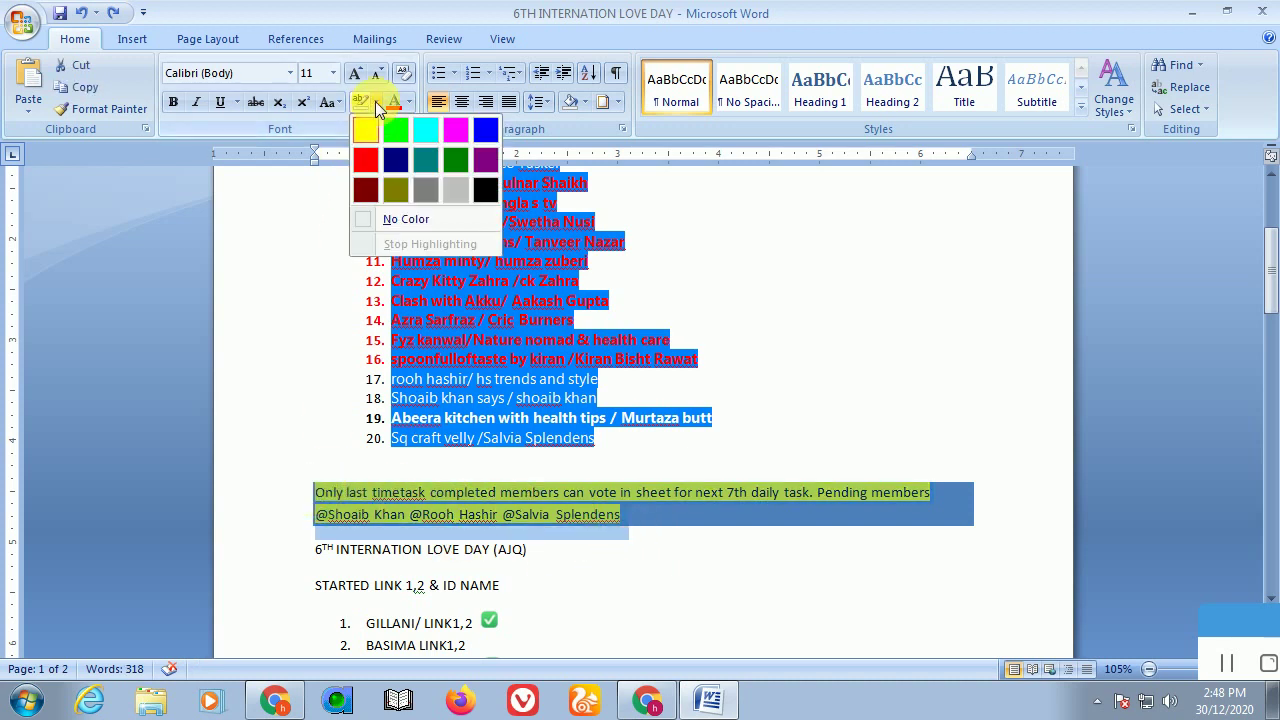
left_click(388, 222)
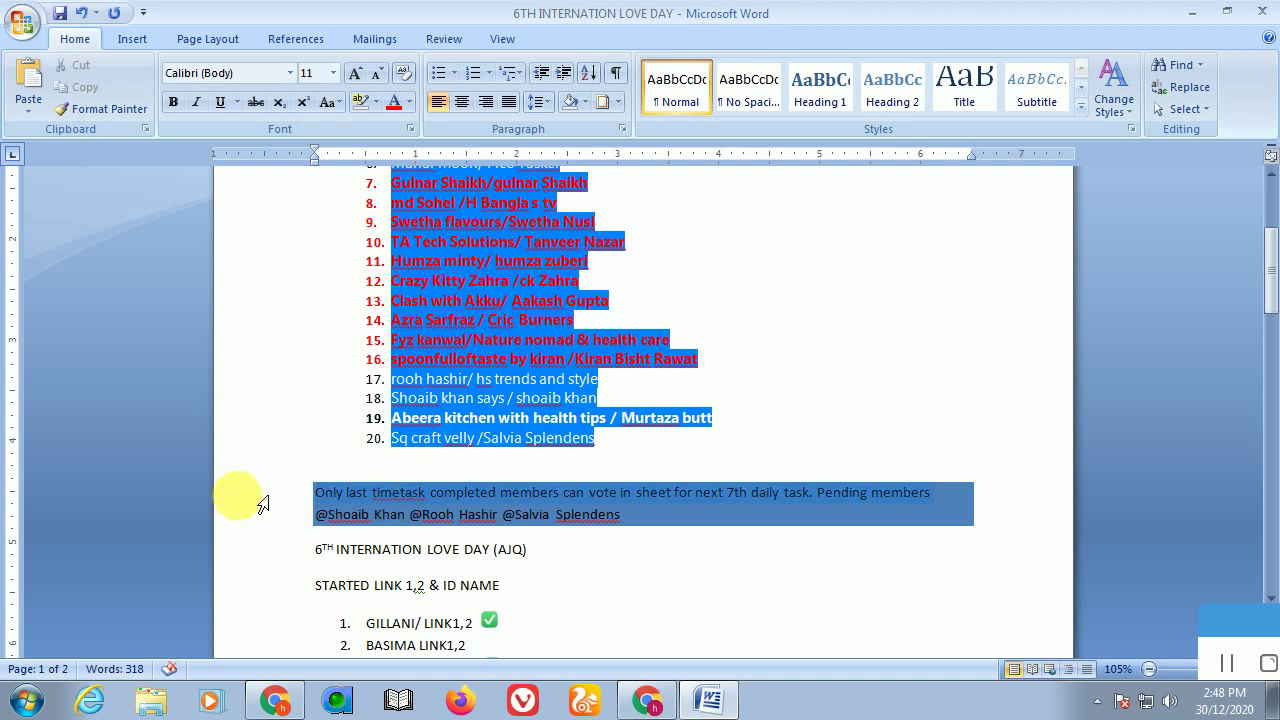
- Set the paragraph's shading fill to No Color and reselect the paragraph
left_click(618, 102)
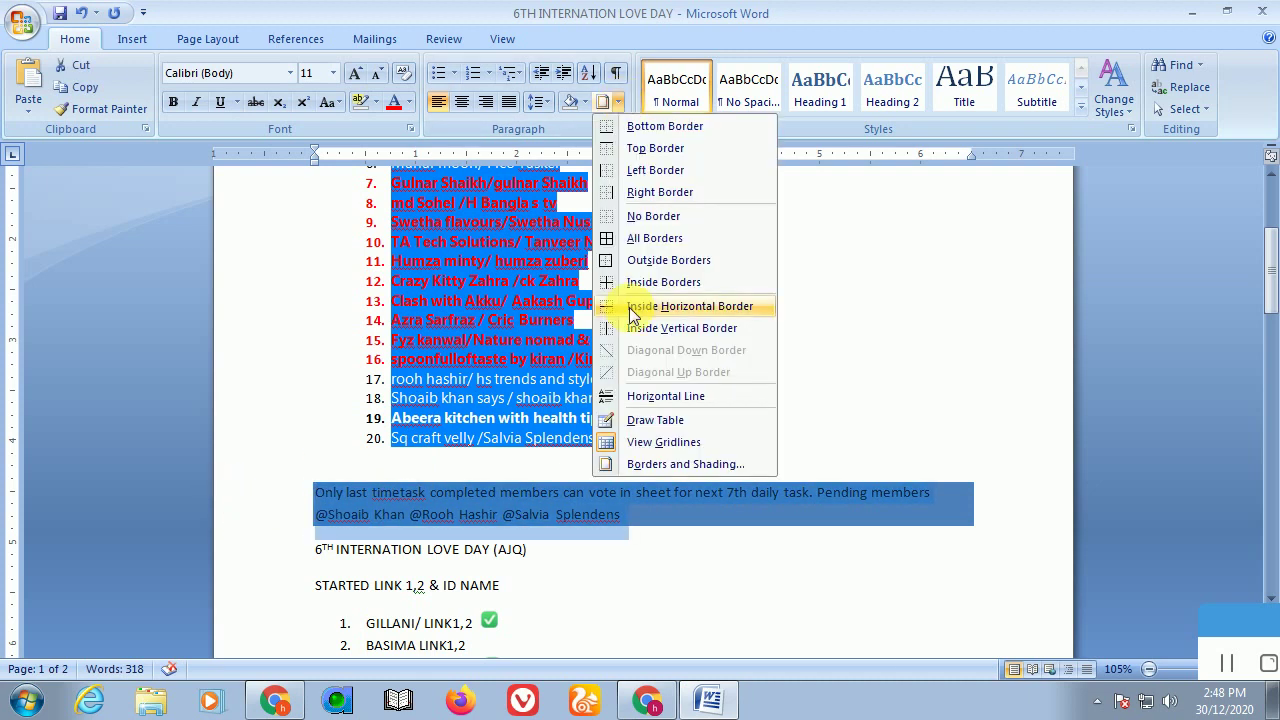
left_click(709, 464)
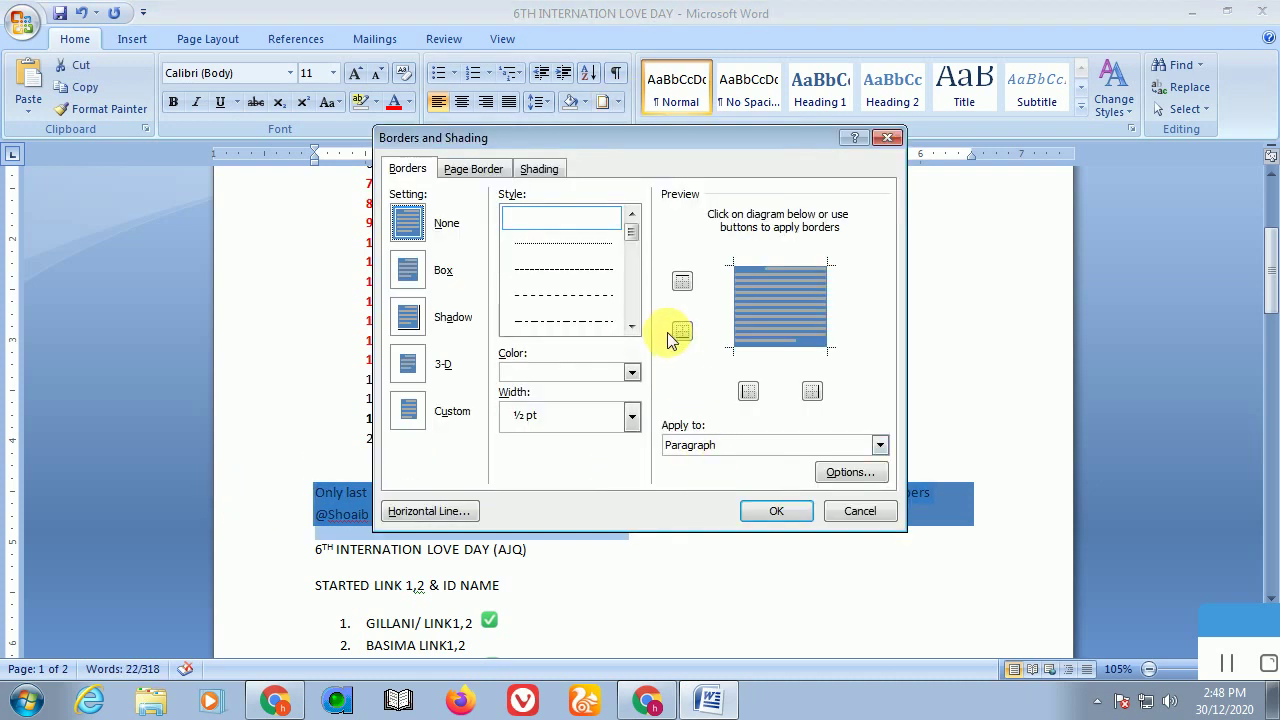
left_click(539, 168)
left_click(506, 218)
left_click(408, 262)
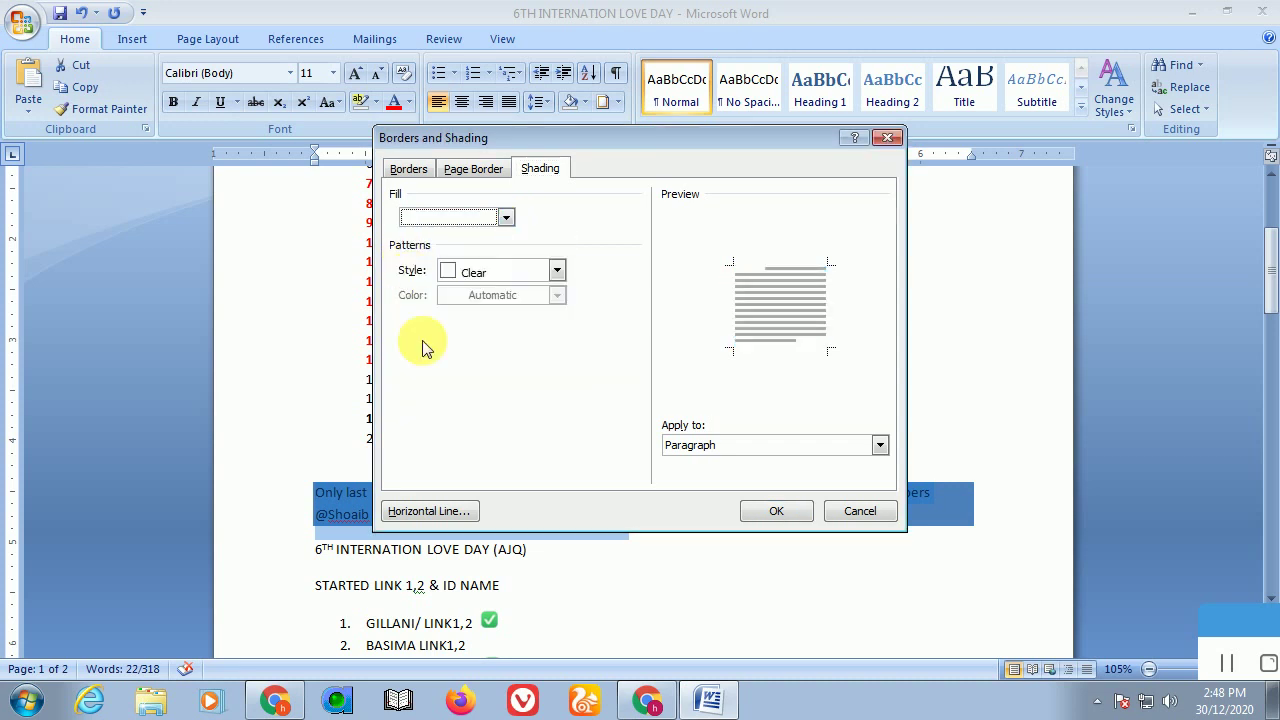
left_click(776, 511)
left_click_drag(680, 492, 248, 515)
left_click_drag(700, 545, 315, 492)
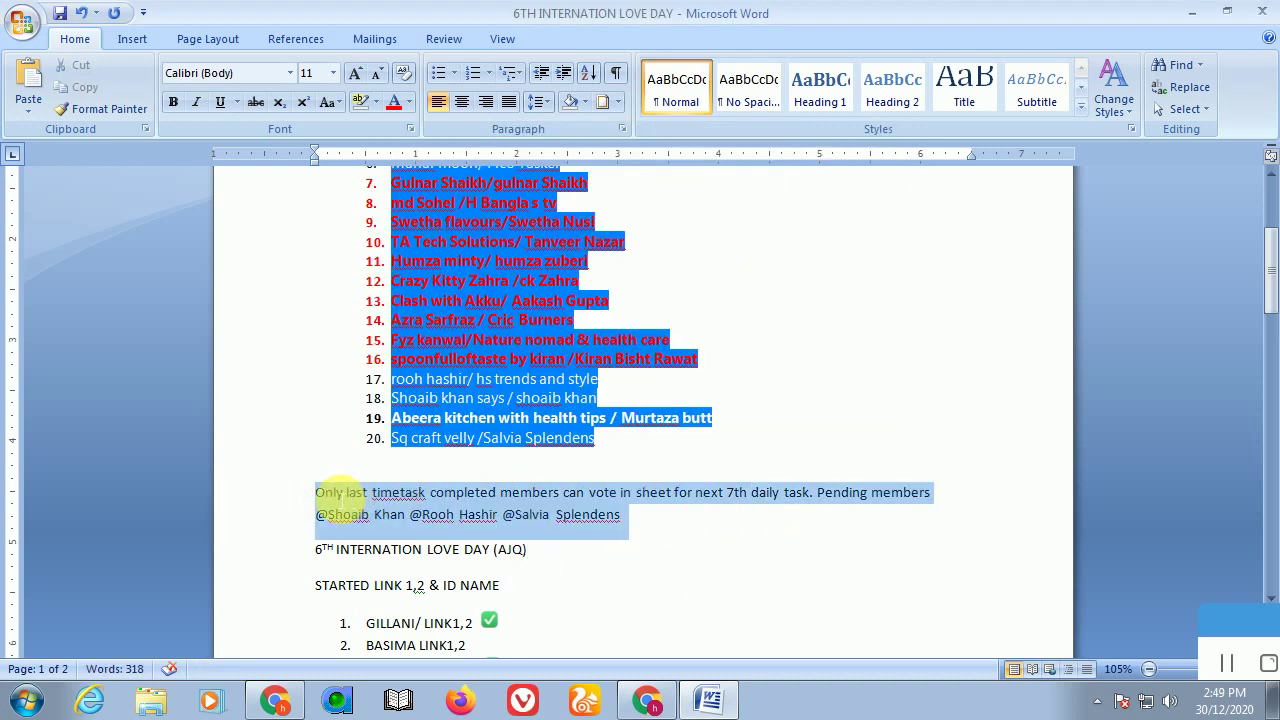
left_click(617, 101)
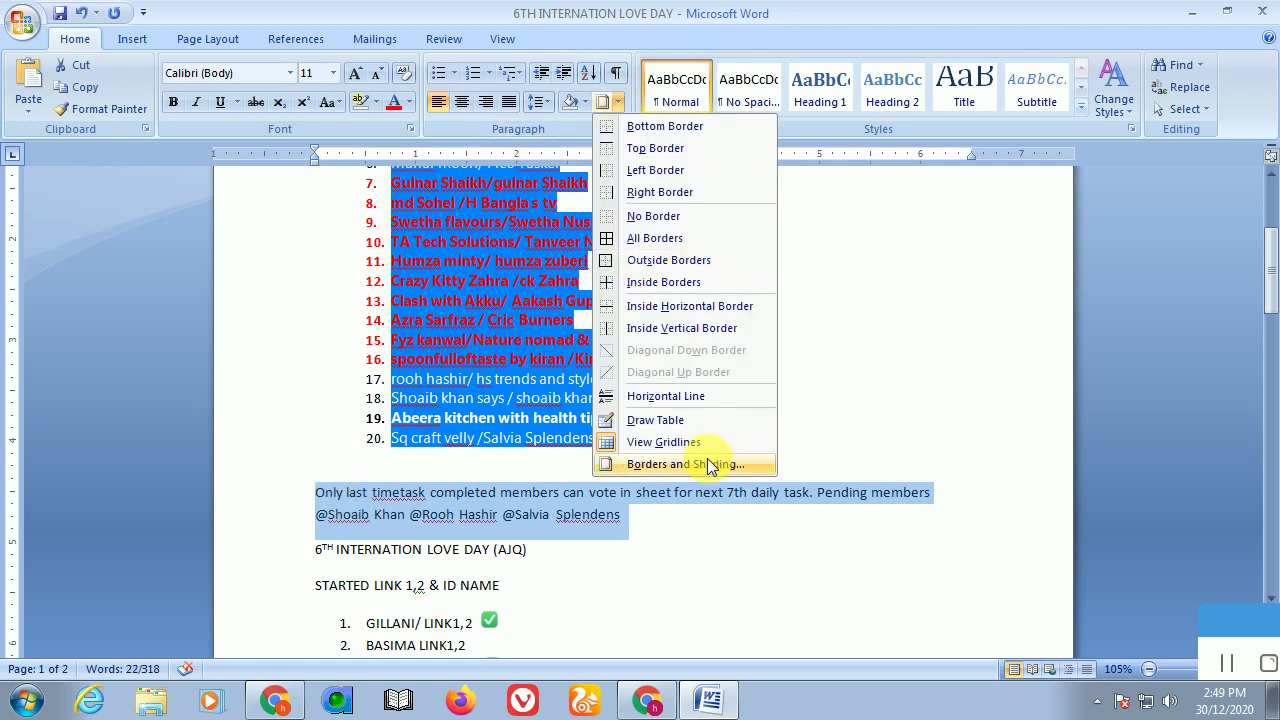
left_click(707, 465)
left_click(538, 169)
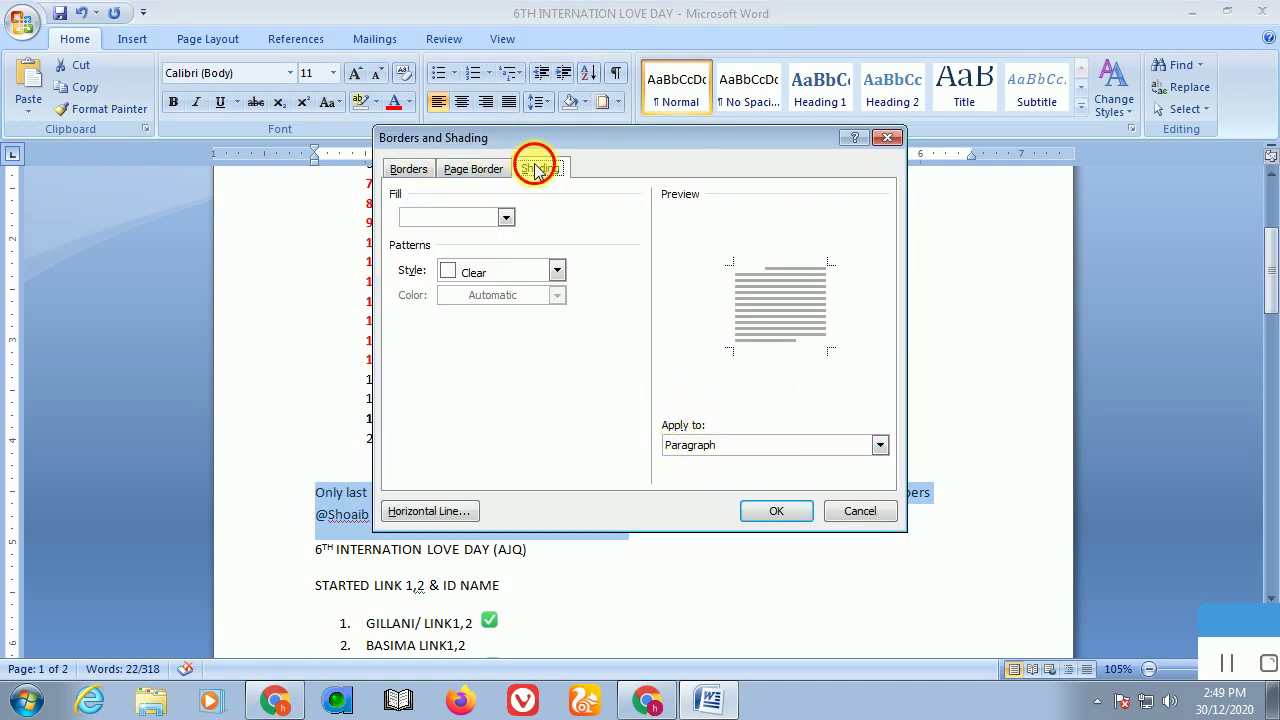
left_click(506, 217)
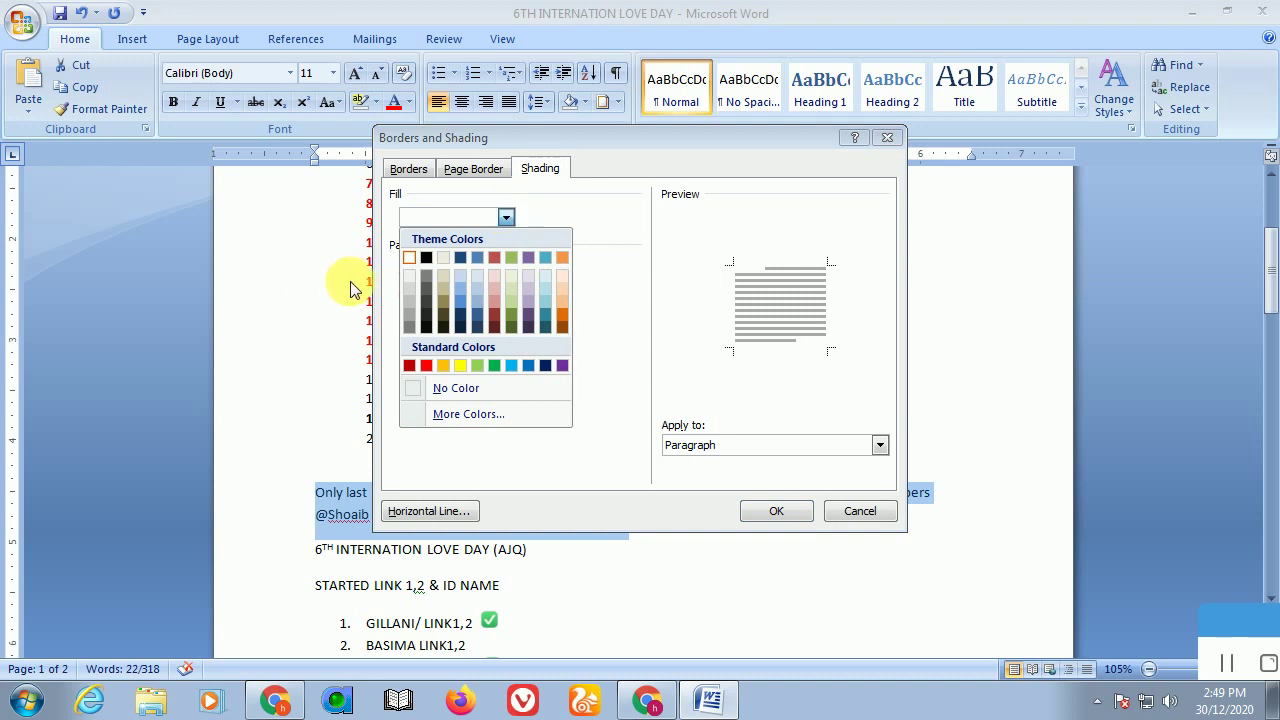
left_click(427, 258)
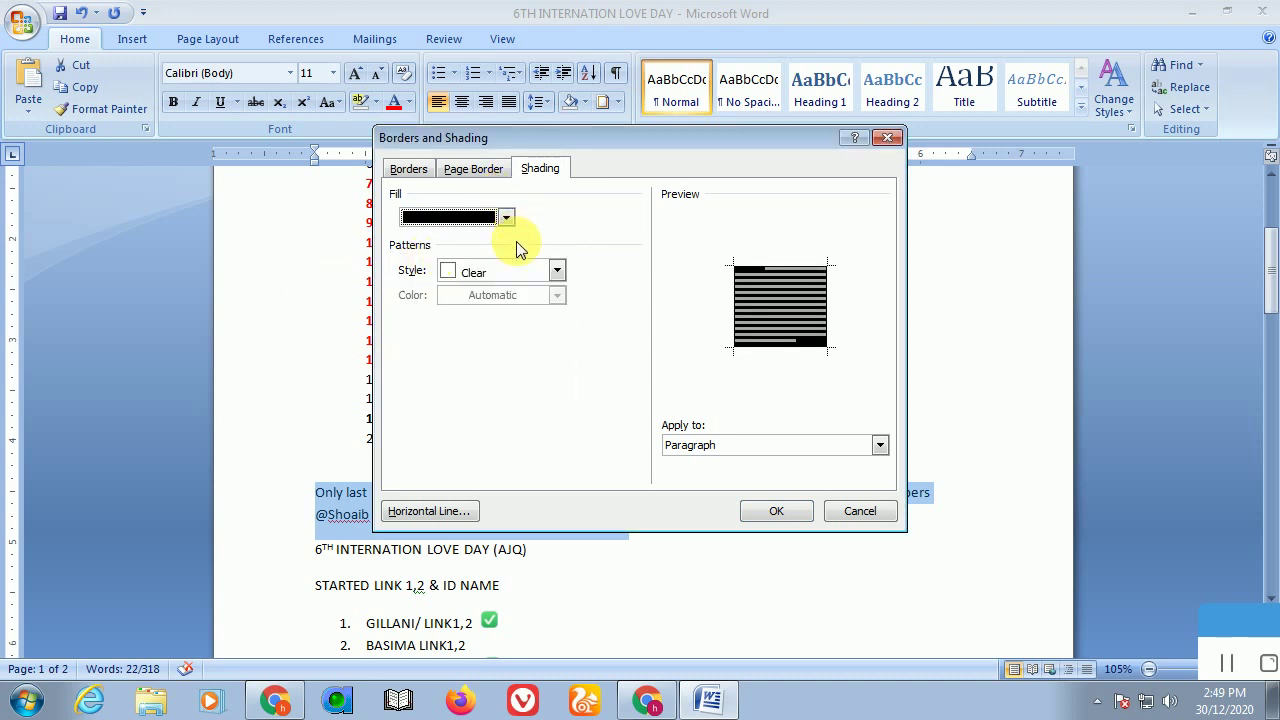
left_click(506, 217)
left_click(410, 258)
left_click(473, 168)
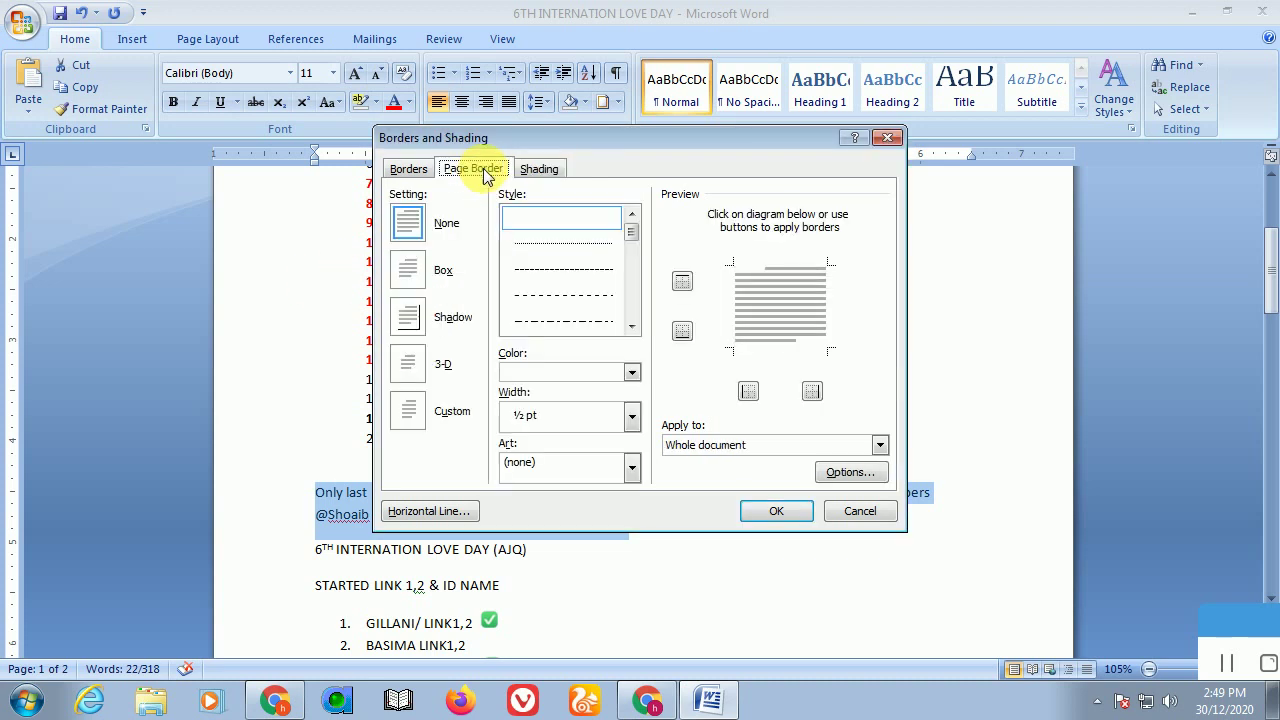
left_click(632, 372)
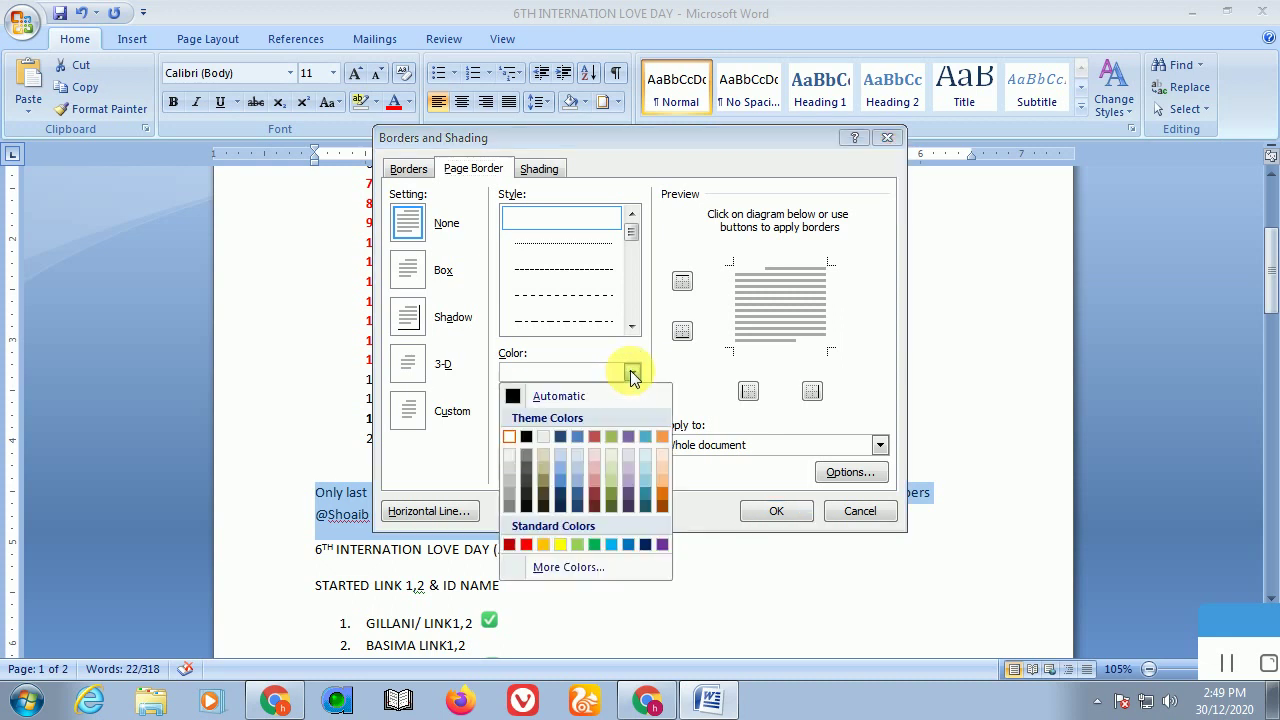
left_click(598, 435)
left_click(765, 515)
left_click(480, 515)
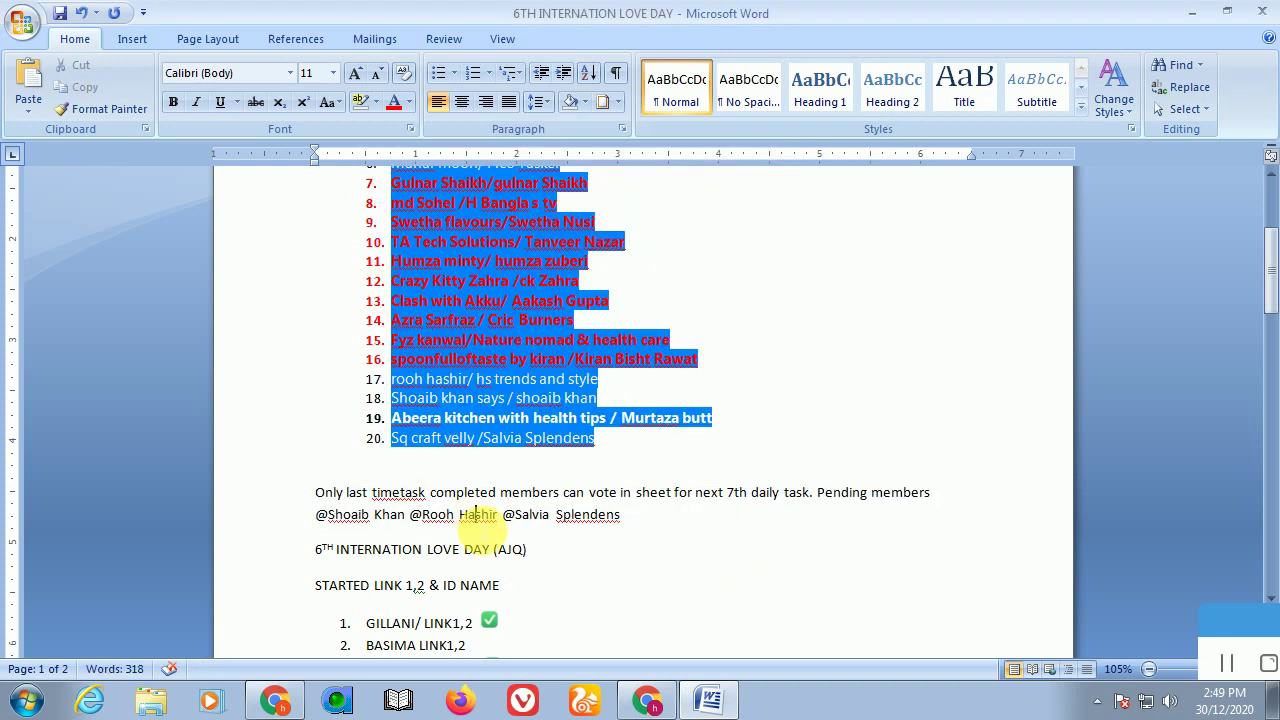
left_click_drag(600, 560, 470, 475)
scroll(470, 475, "down", 2)
scroll(470, 475, "down", 2)
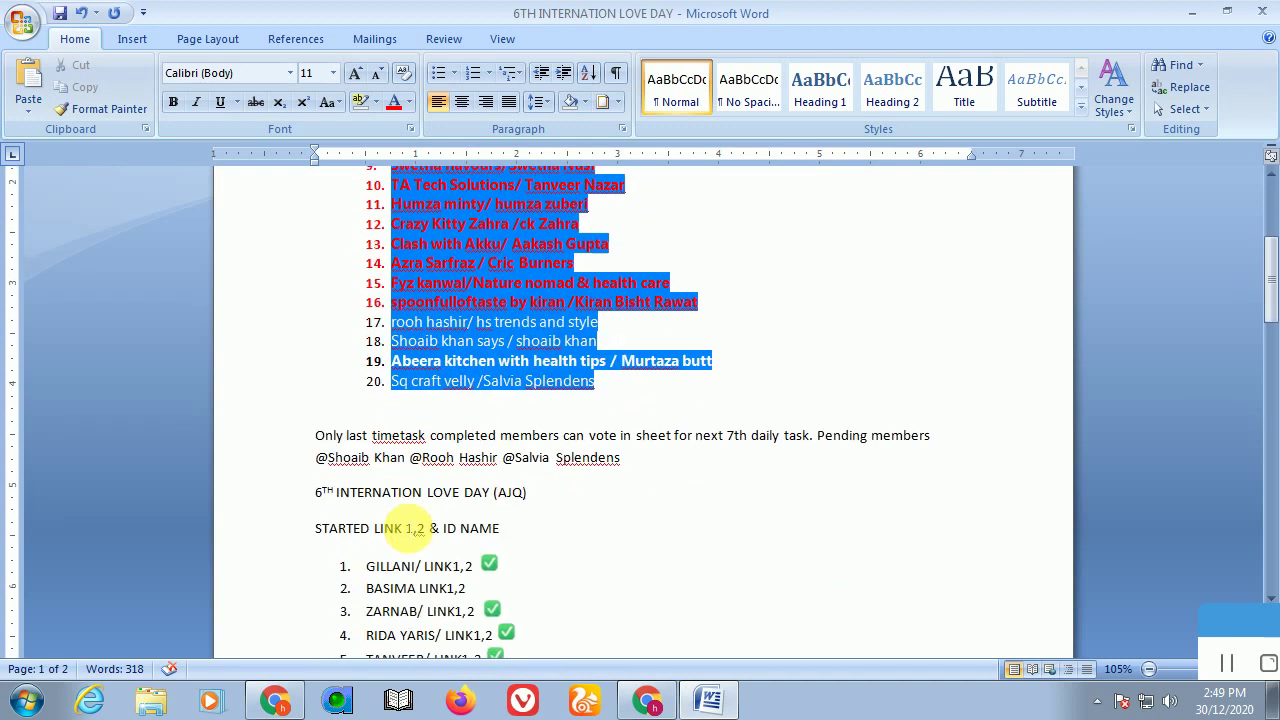
left_click_drag(270, 435, 292, 460)
right_click(430, 455)
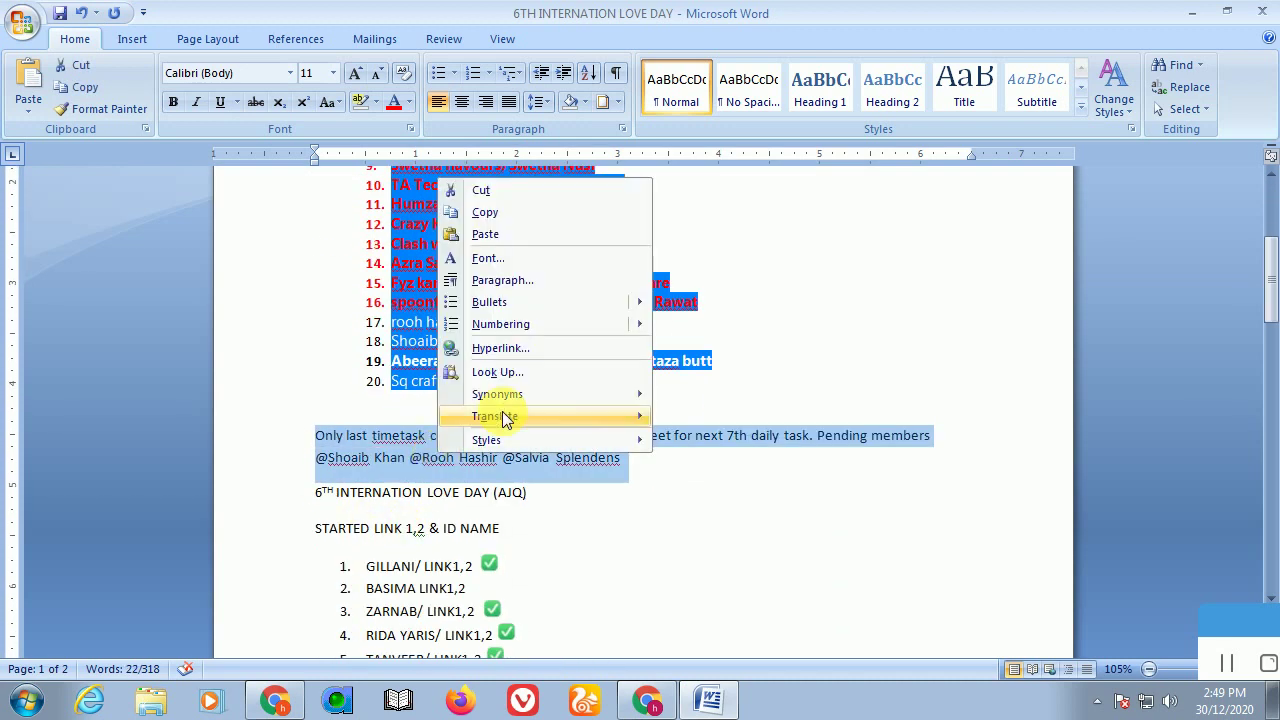
left_click(615, 100)
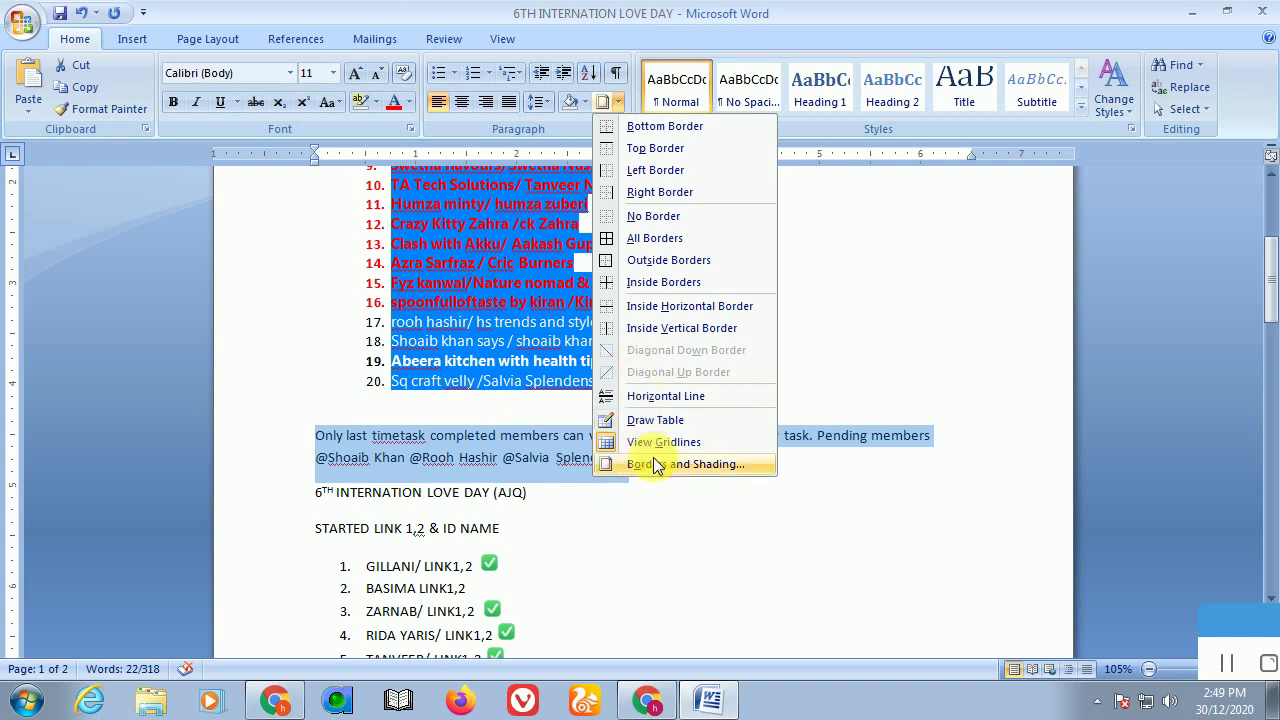
left_click(680, 470)
left_click(631, 373)
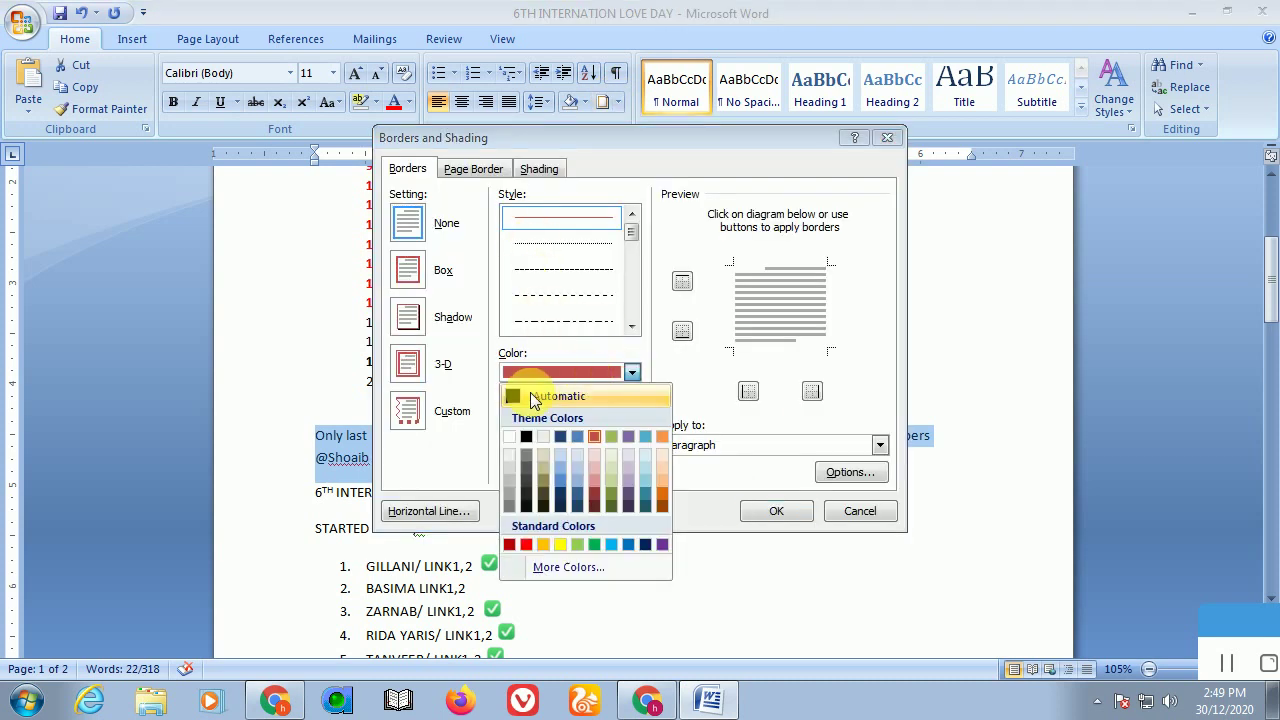
left_click(509, 443)
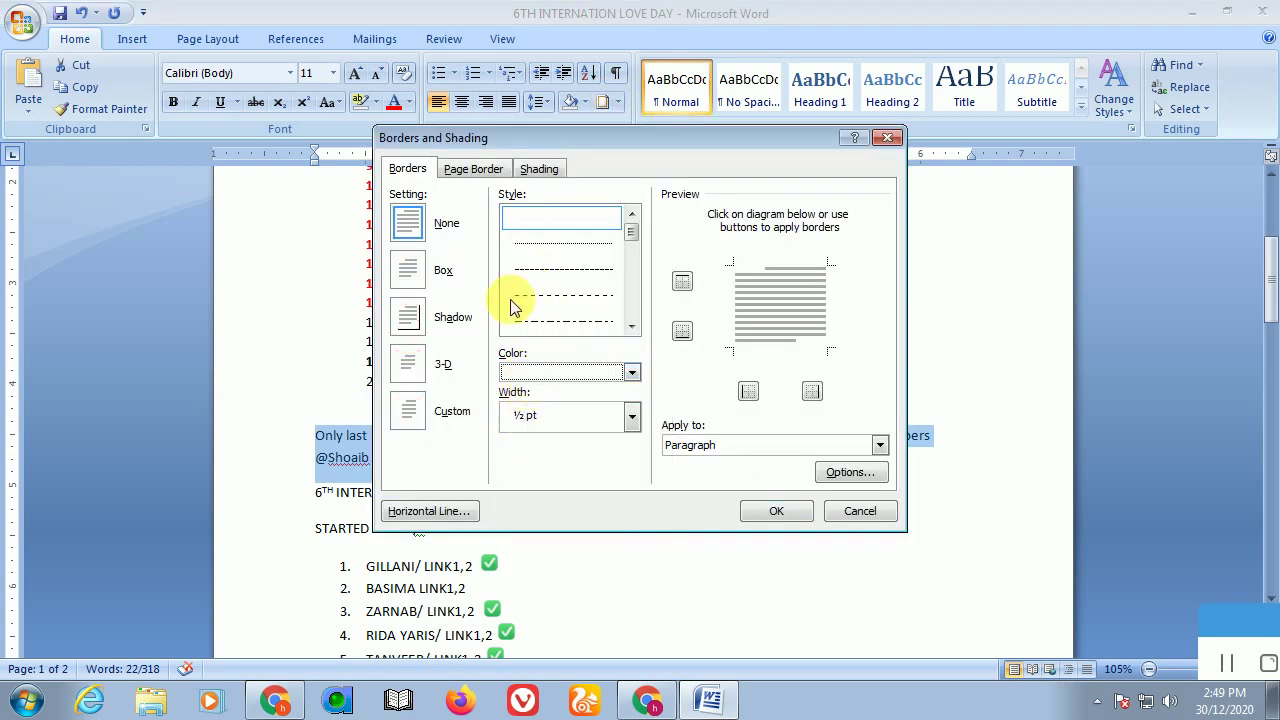
left_click(466, 170)
left_click(408, 169)
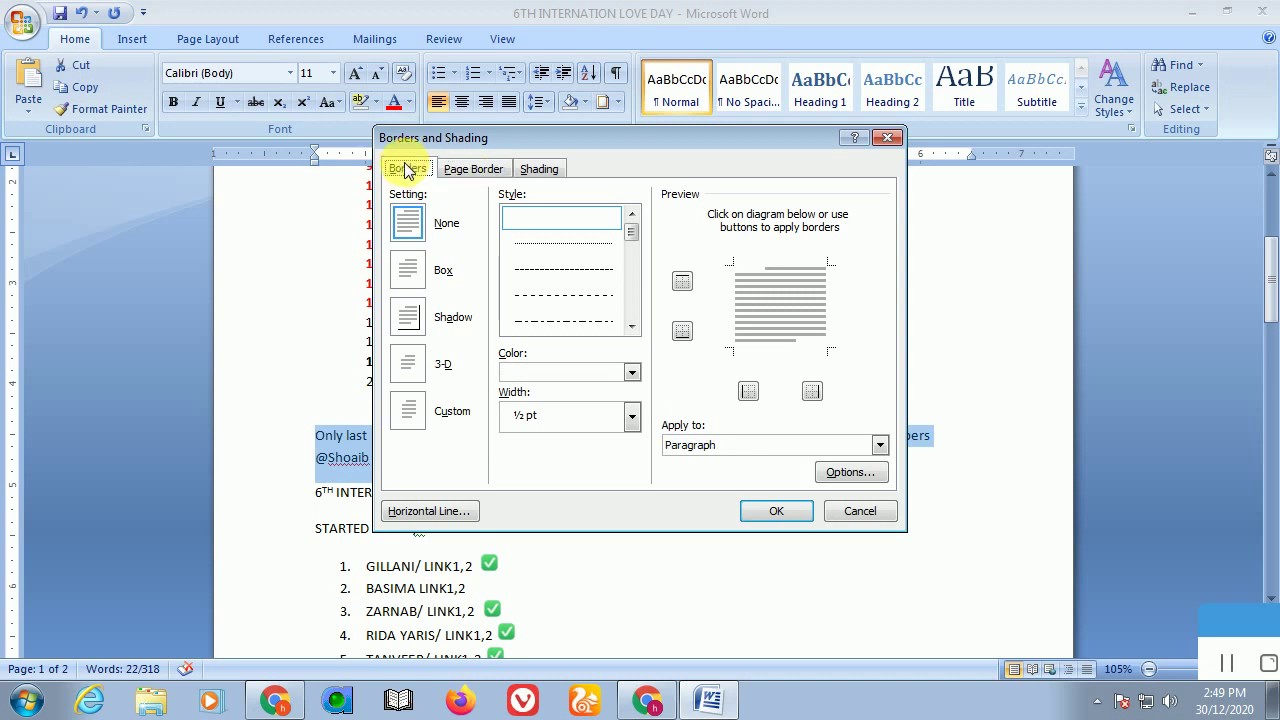
left_click(631, 373)
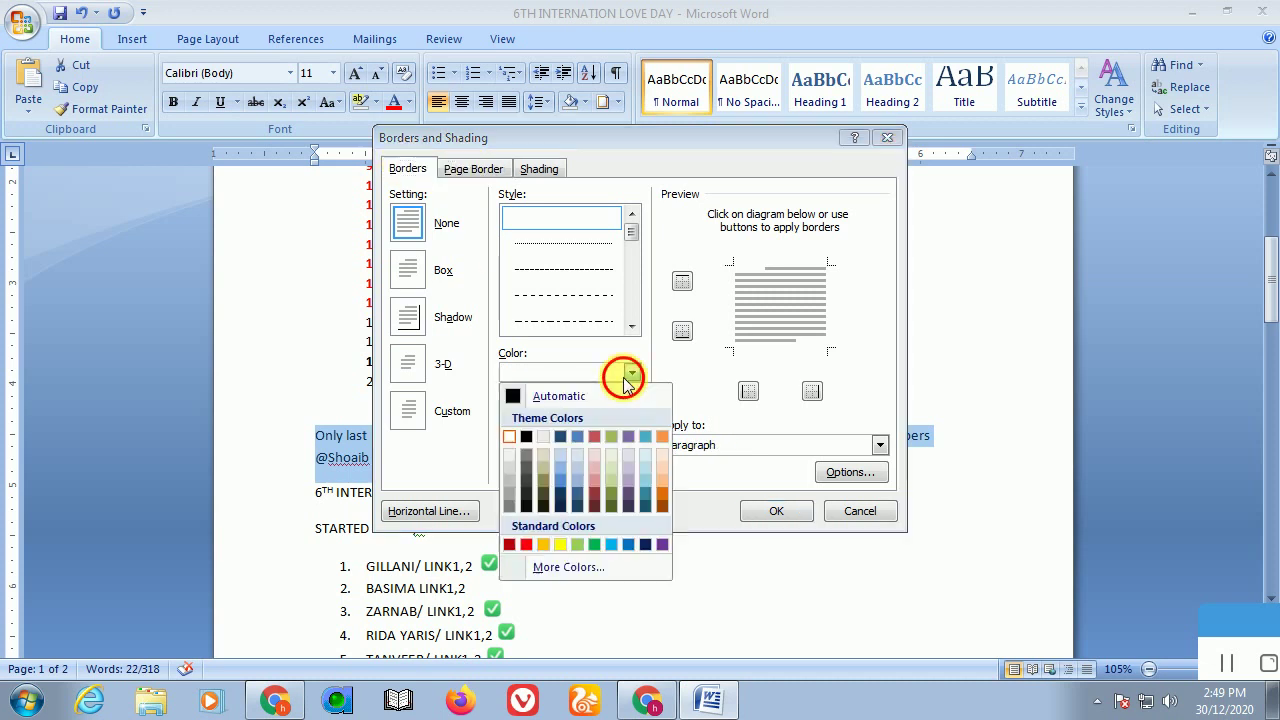
left_click(528, 443)
left_click(473, 169)
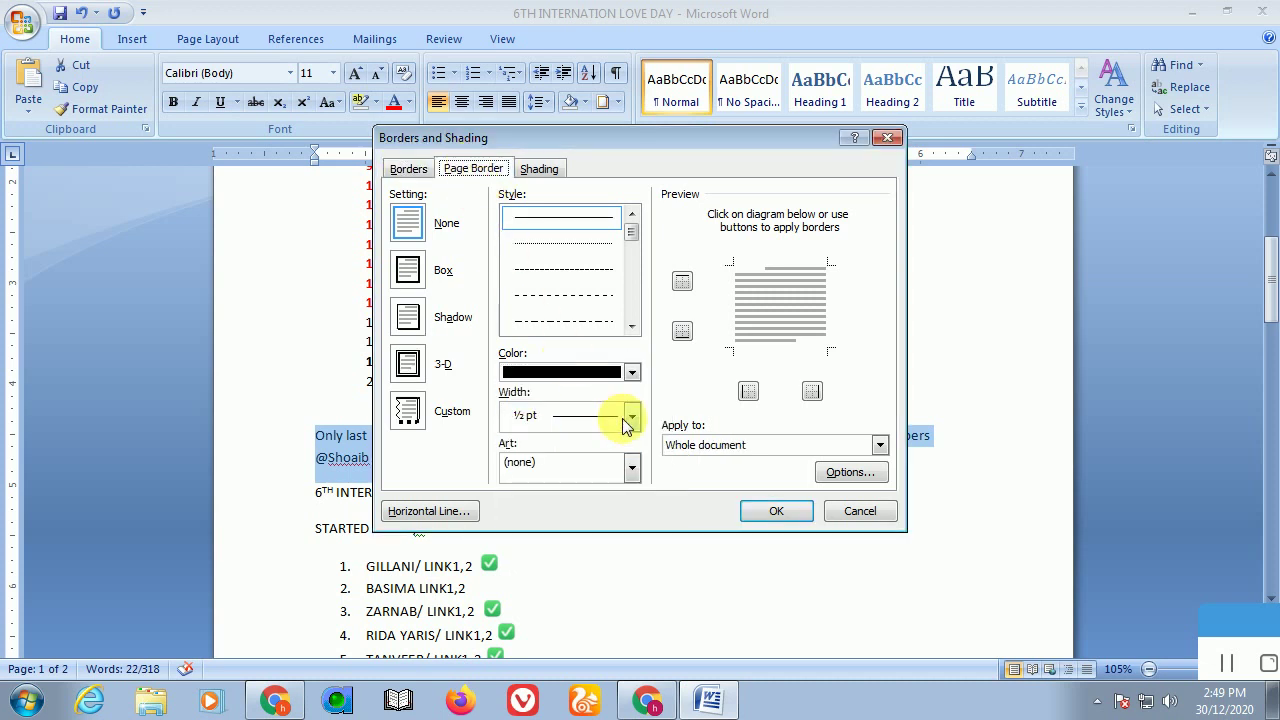
left_click(631, 373)
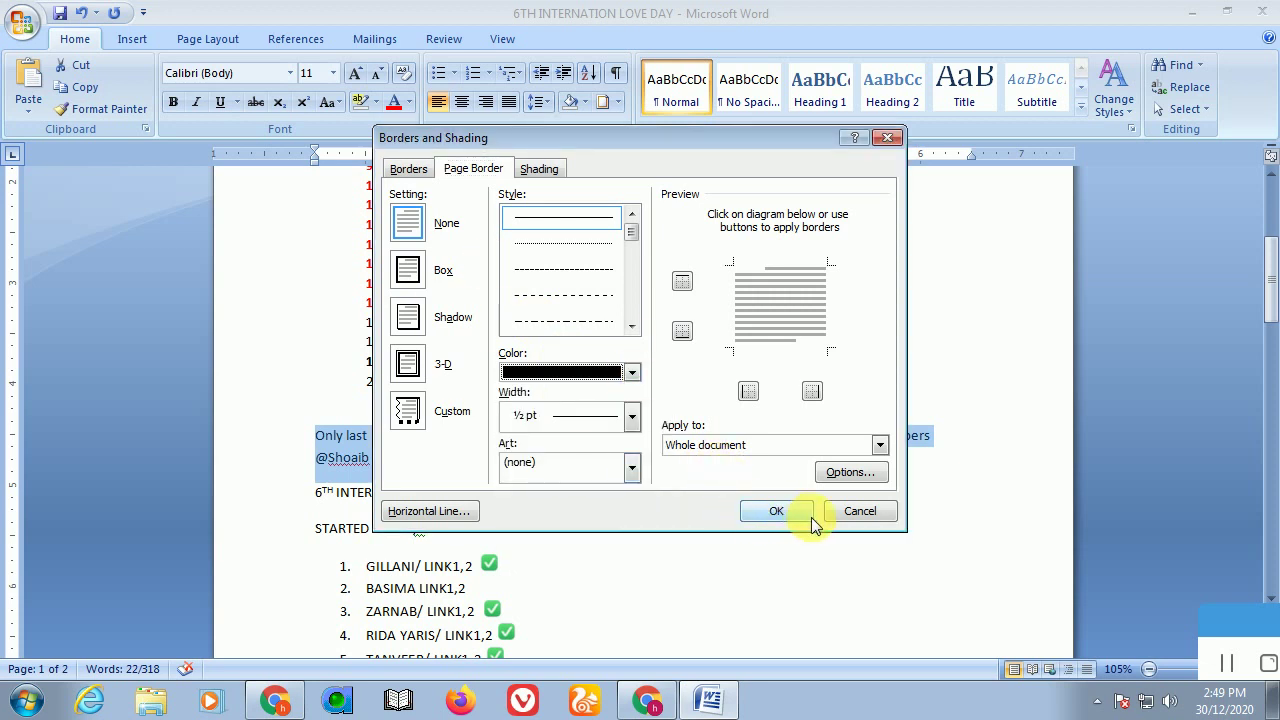
left_click(776, 511)
left_click(250, 450)
left_click(600, 612)
scroll(828, 624, "up", 3)
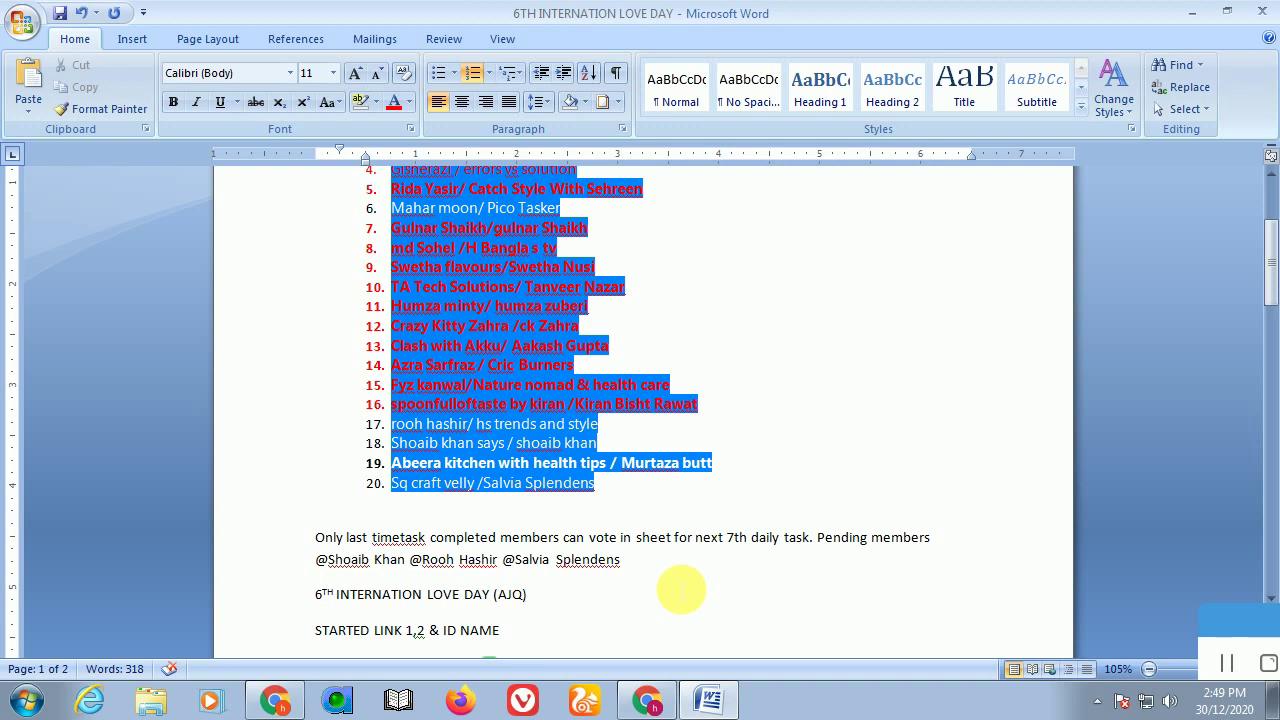
scroll(682, 479, "up", 2)
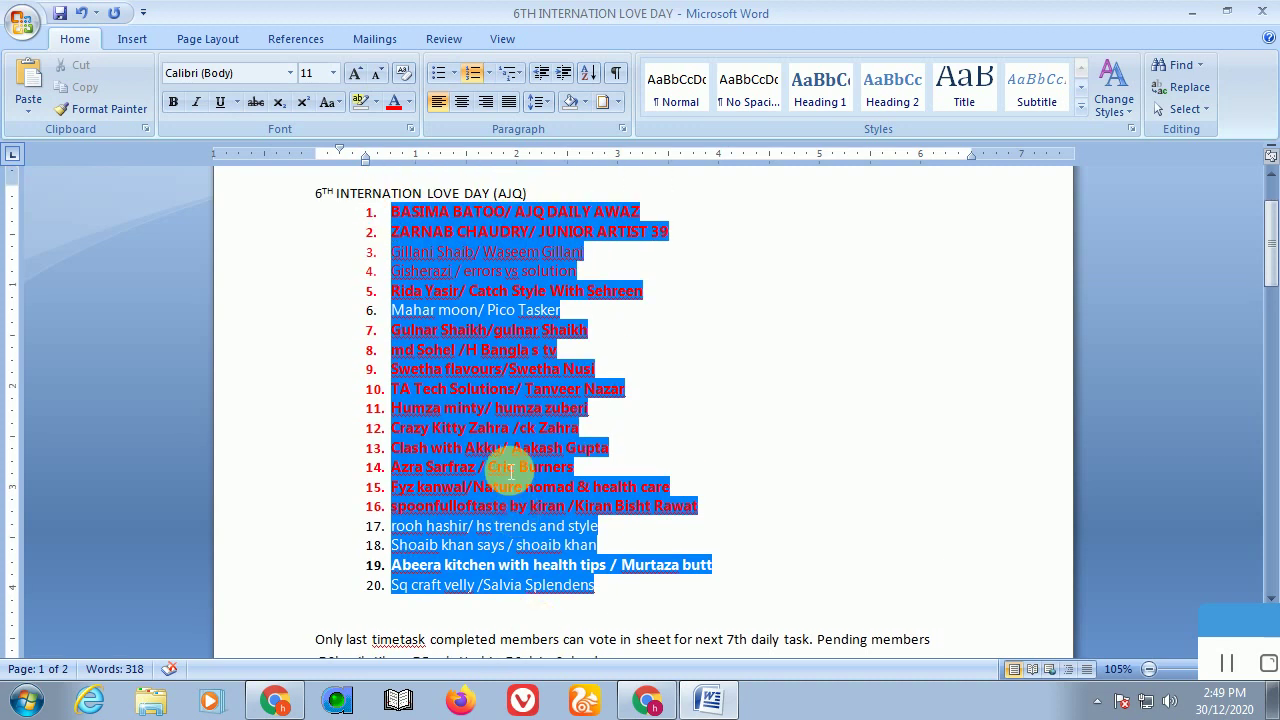
scroll(530, 470, "down", 3)
left_click_drag(218, 488, 220, 508)
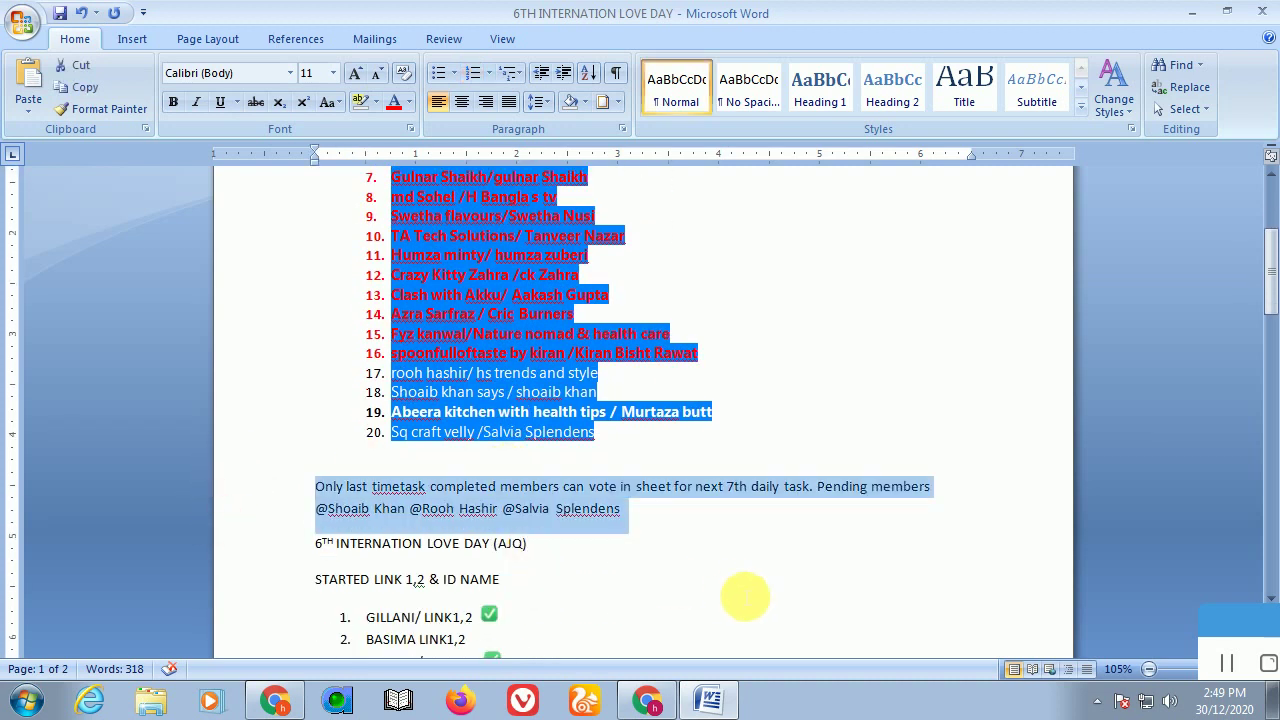
left_click(738, 580)
scroll(738, 588, "up", 3)
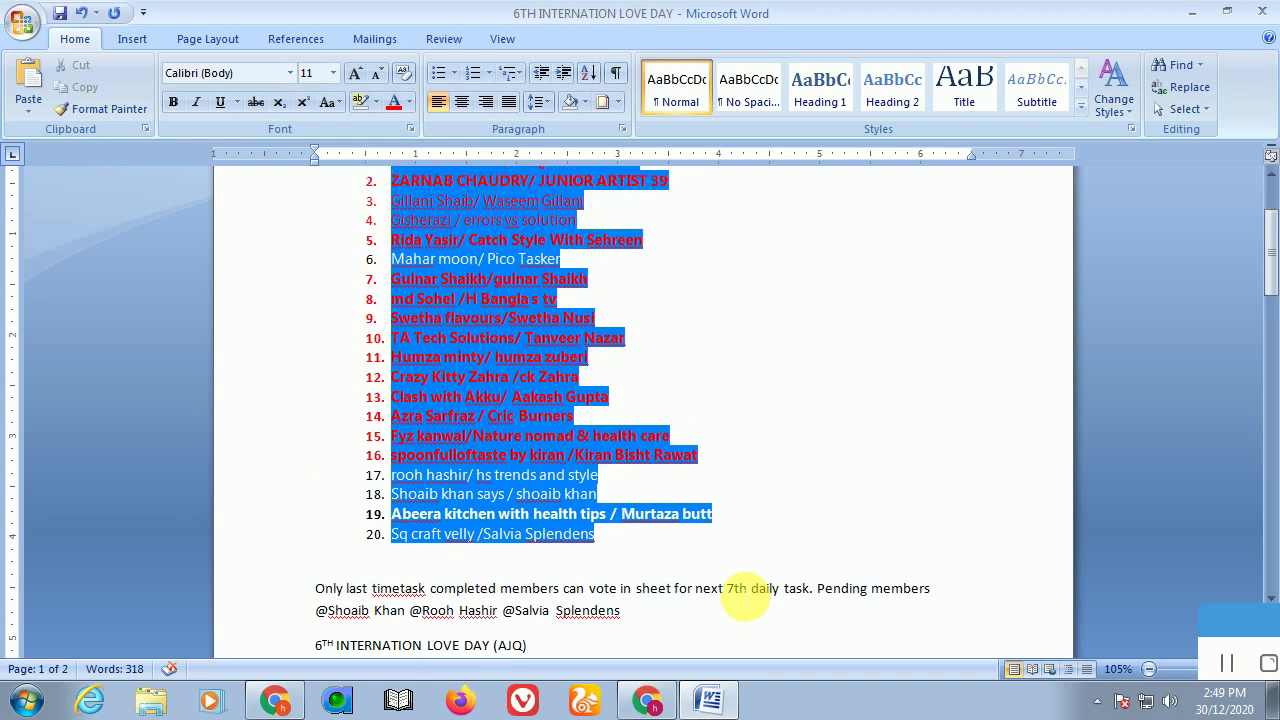